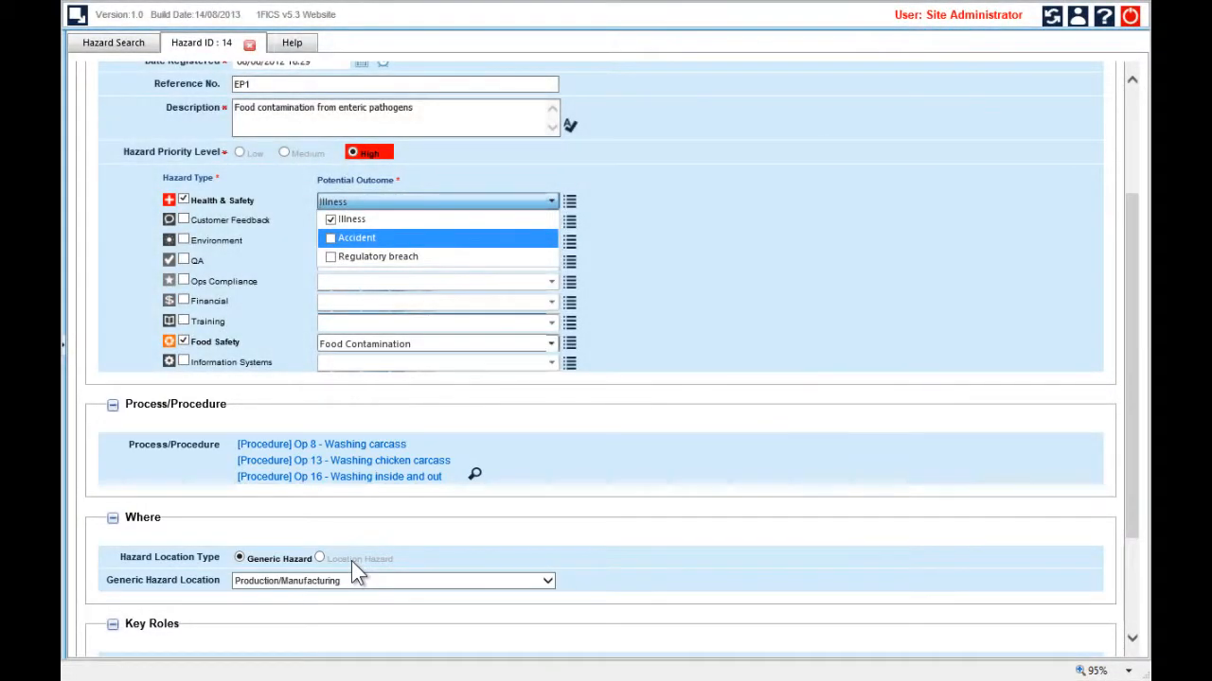
Link Product recall as a potential effect of the hazard's Food Contamination outcome, searching for it with "pro", and save the selection
scroll(383, 612, up, 3)
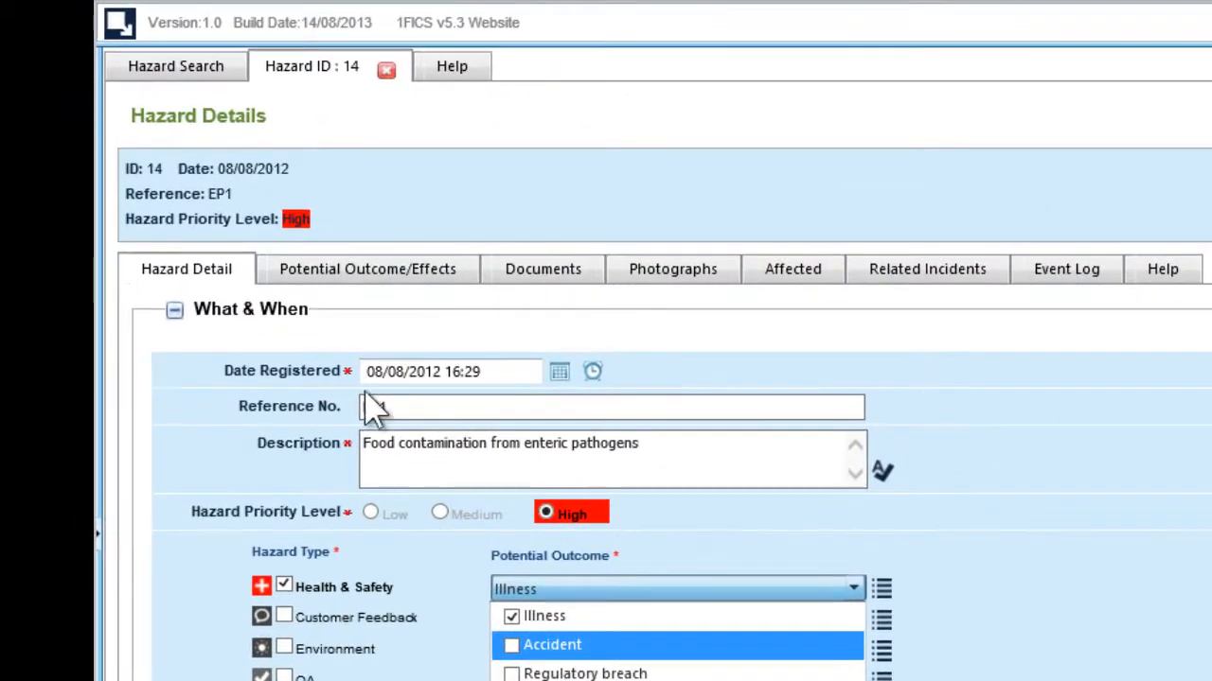
click(316, 271)
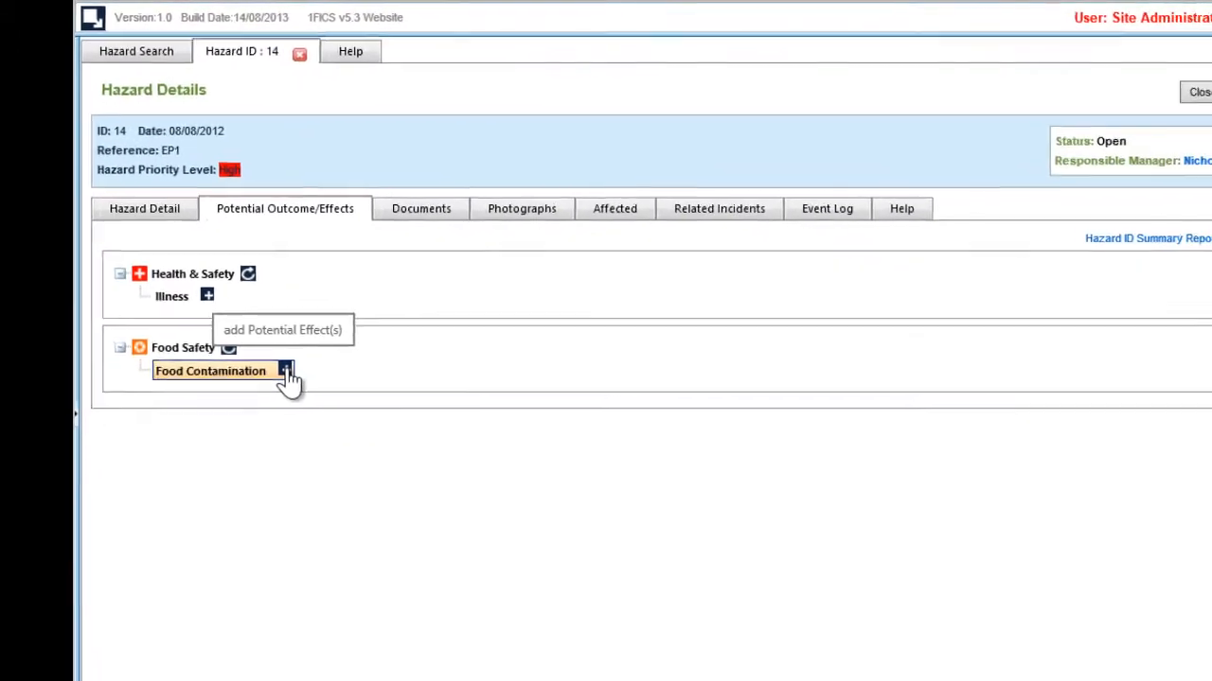
click(347, 452)
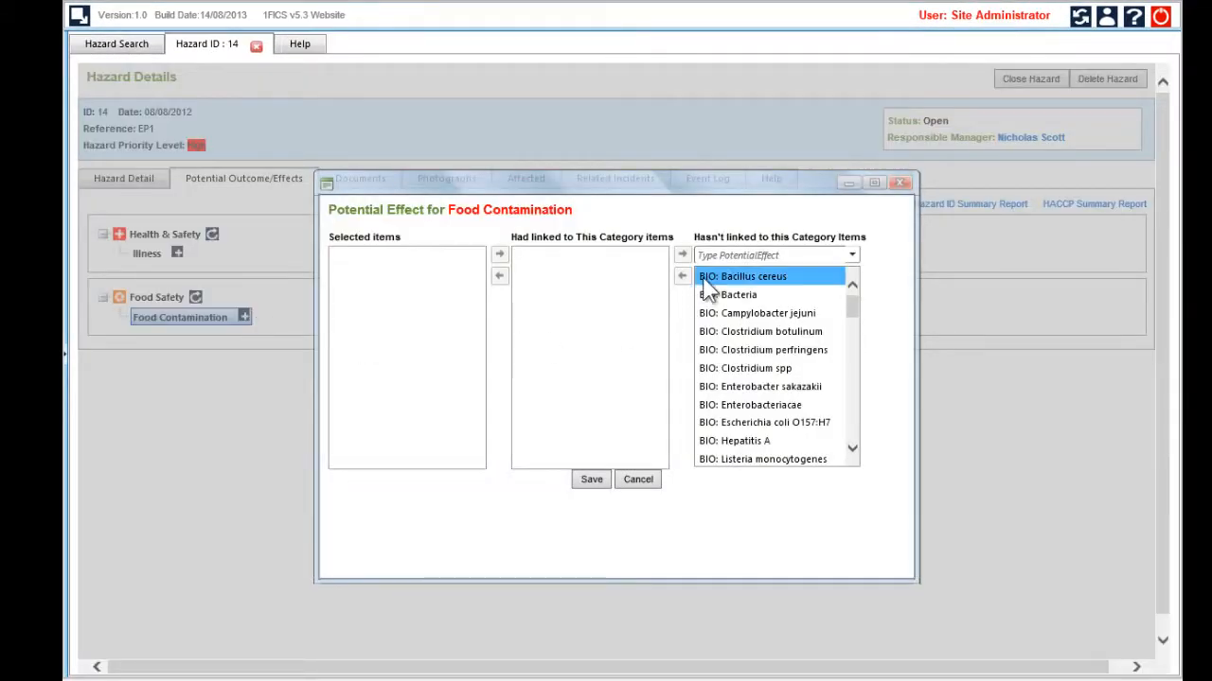
click(727, 256)
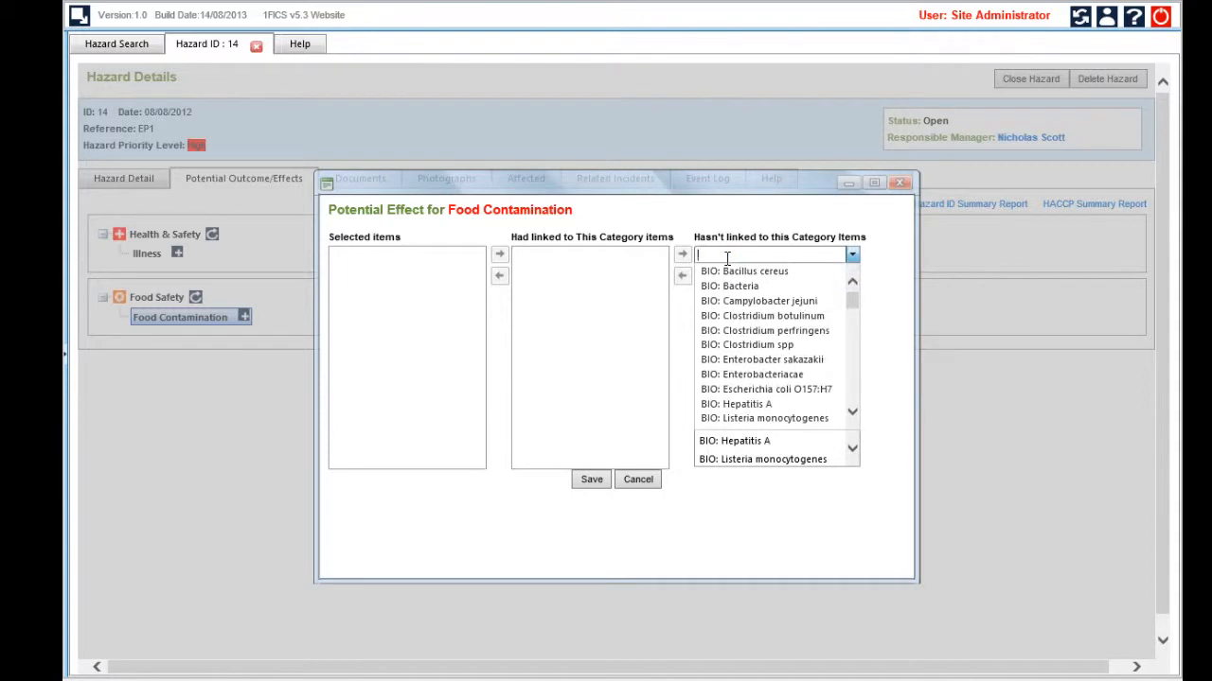
text(p)
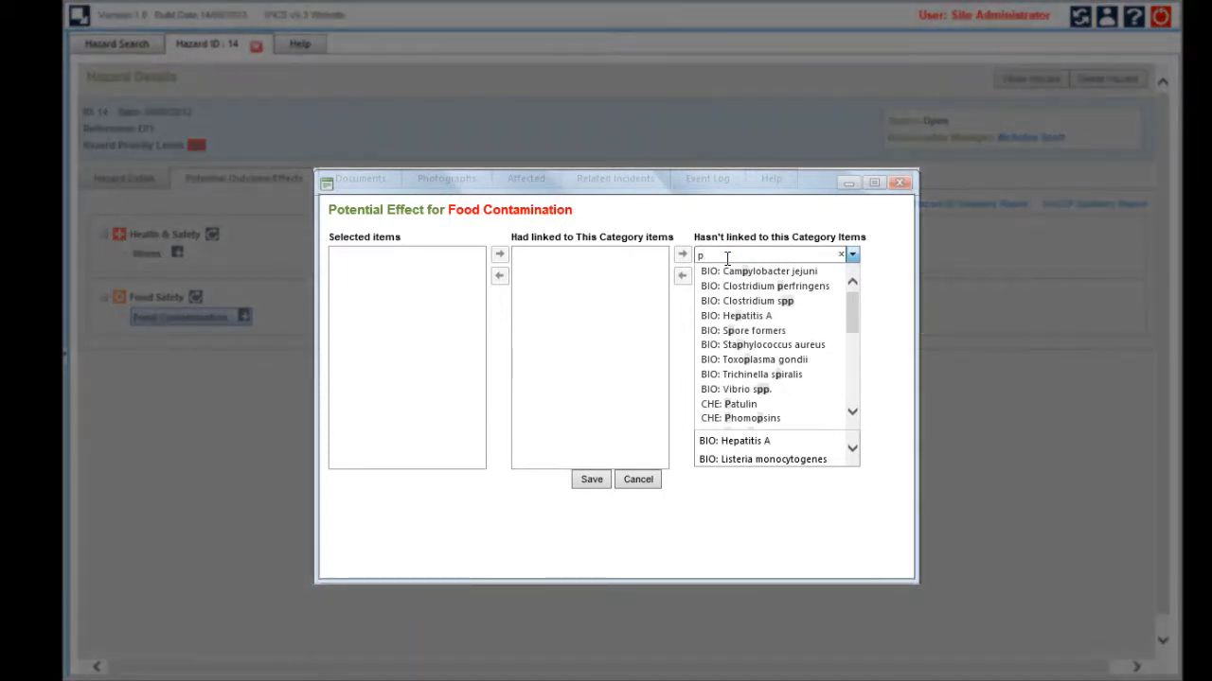
text(ro)
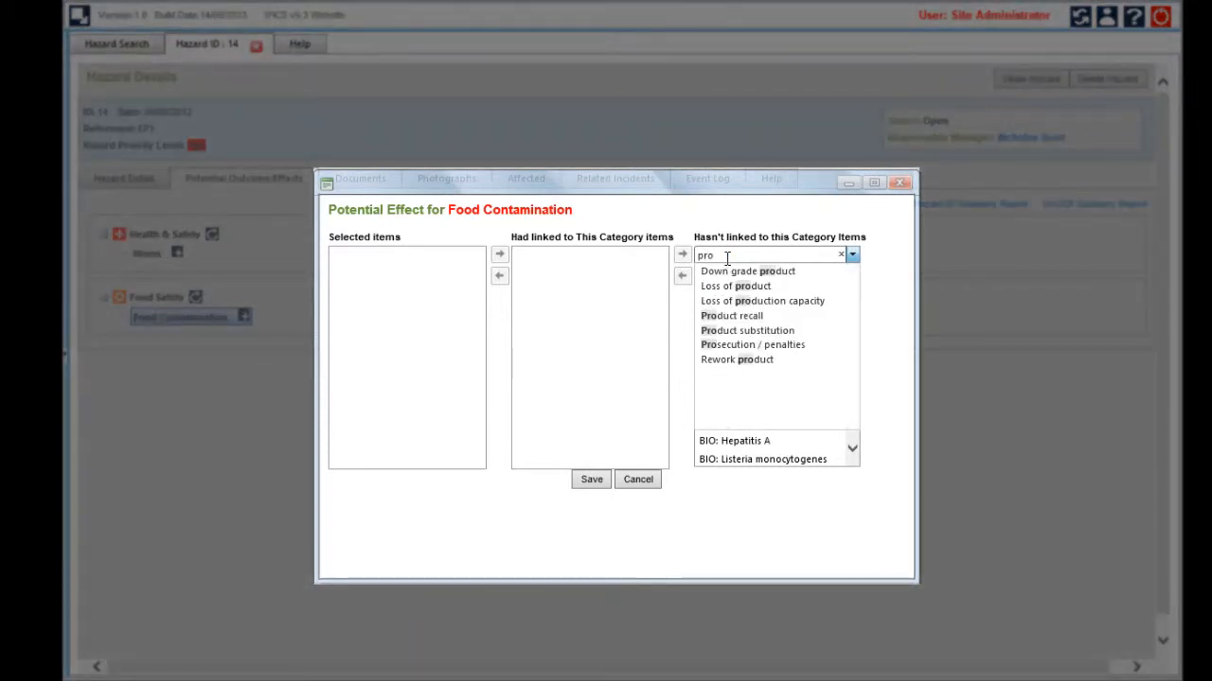
click(739, 315)
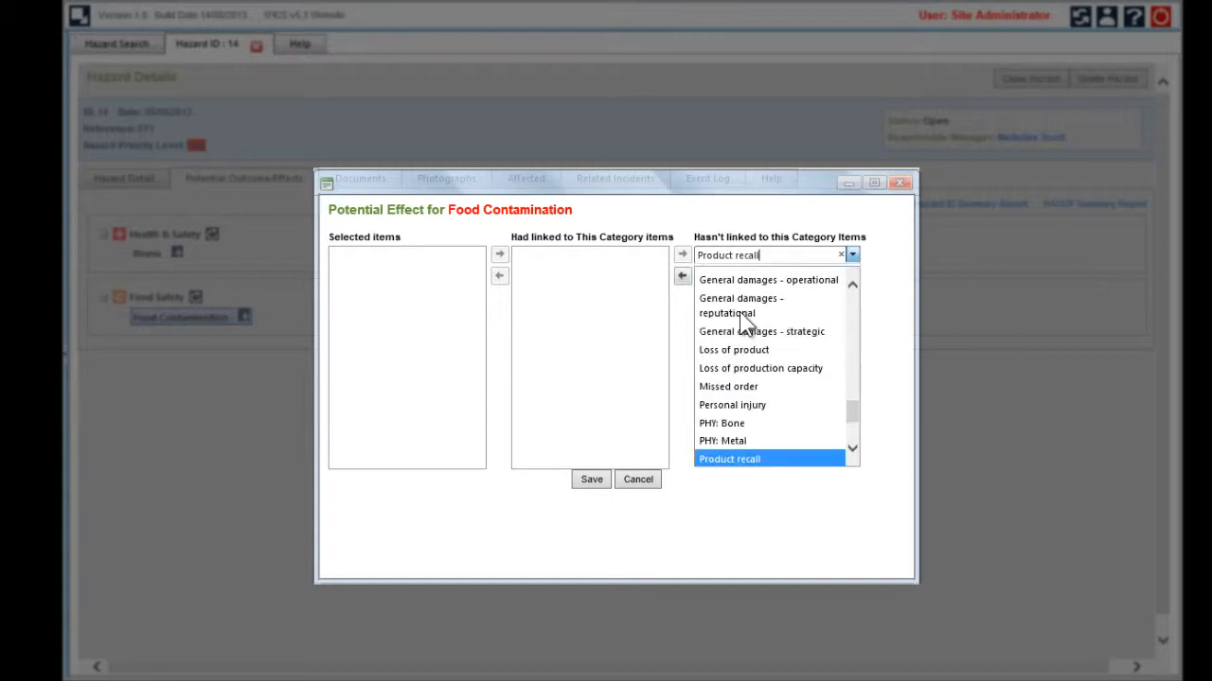
click(682, 276)
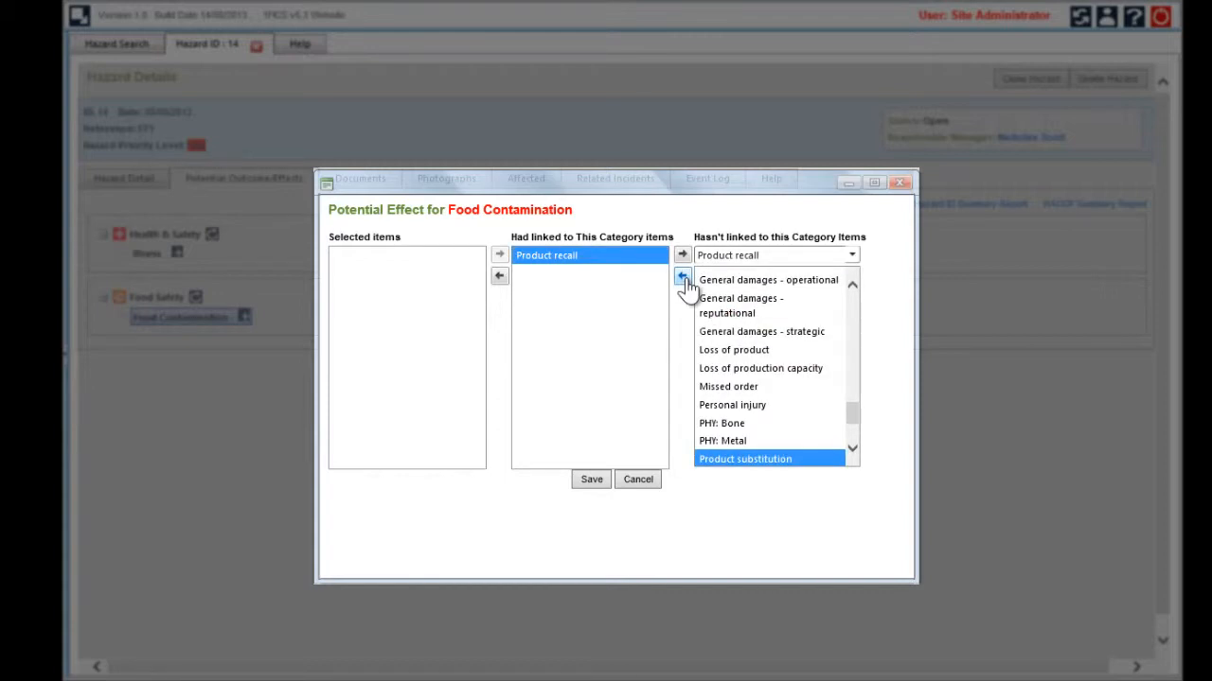
click(498, 277)
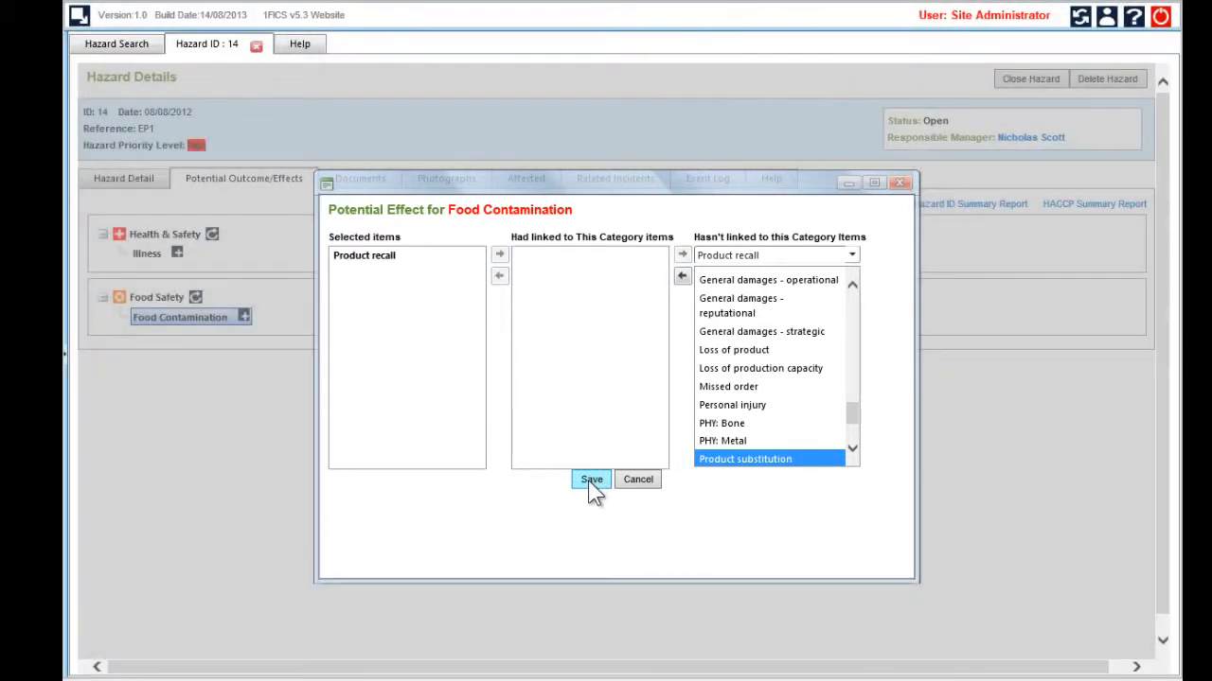
click(589, 481)
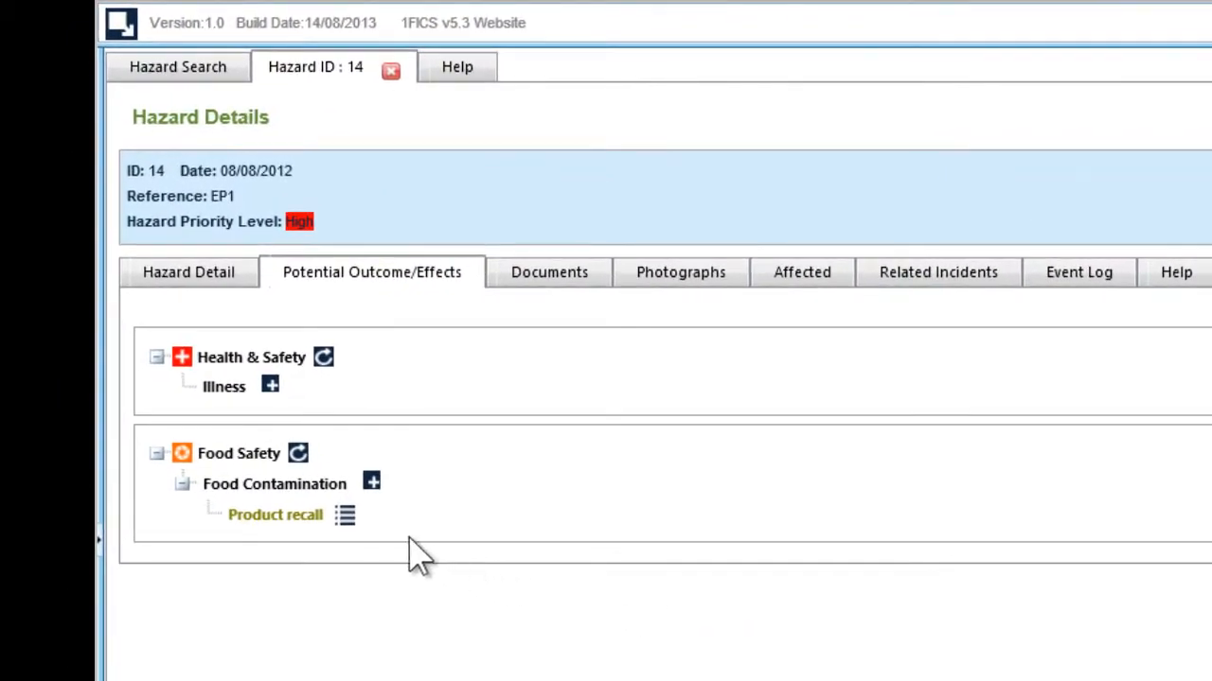
Start a new risk assessment for the Product recall effect and review the control level and type options for existing controls
click(346, 516)
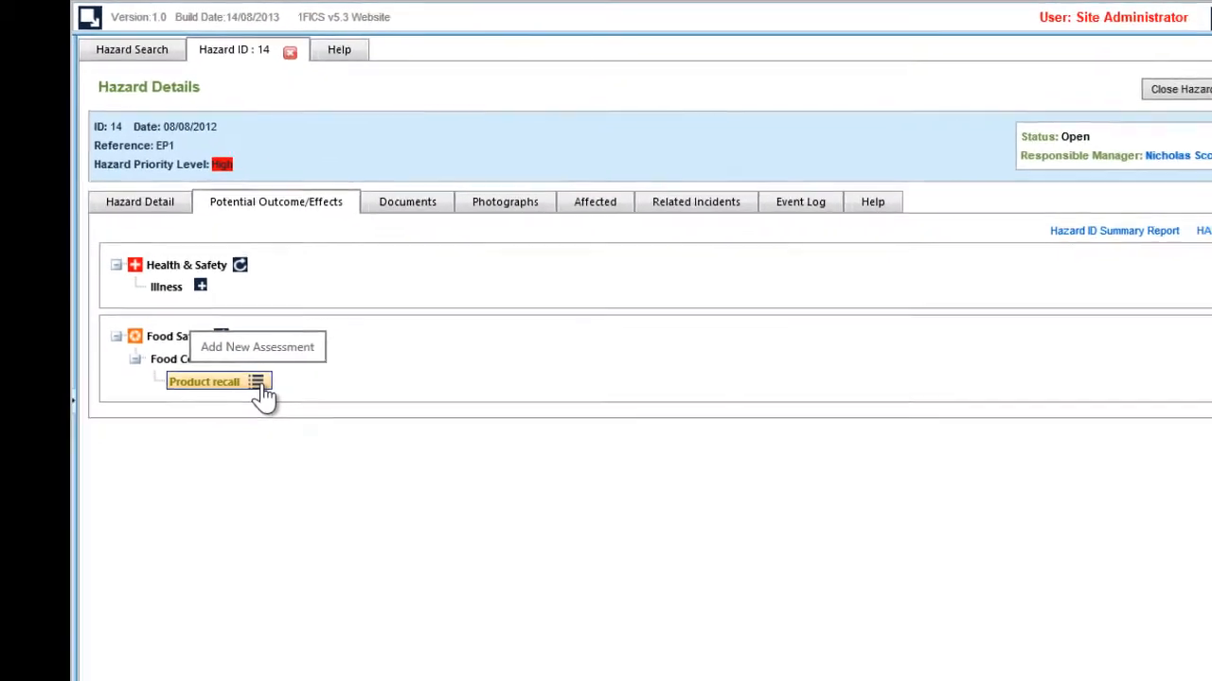
click(259, 388)
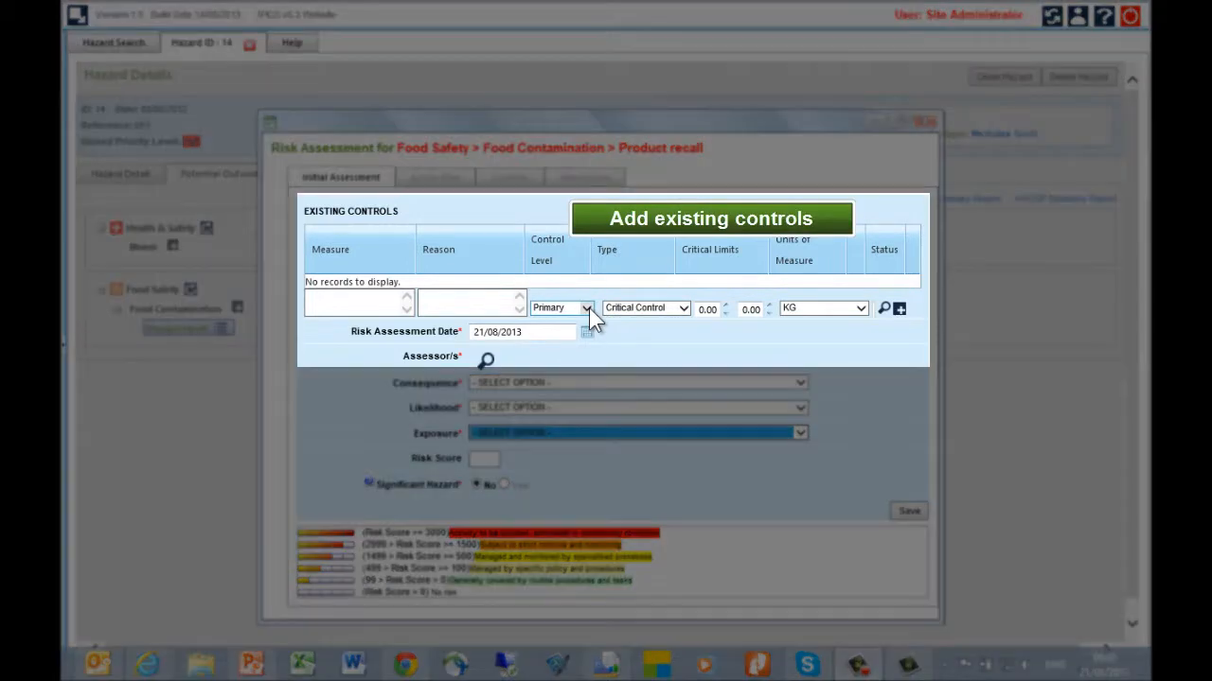
click(586, 309)
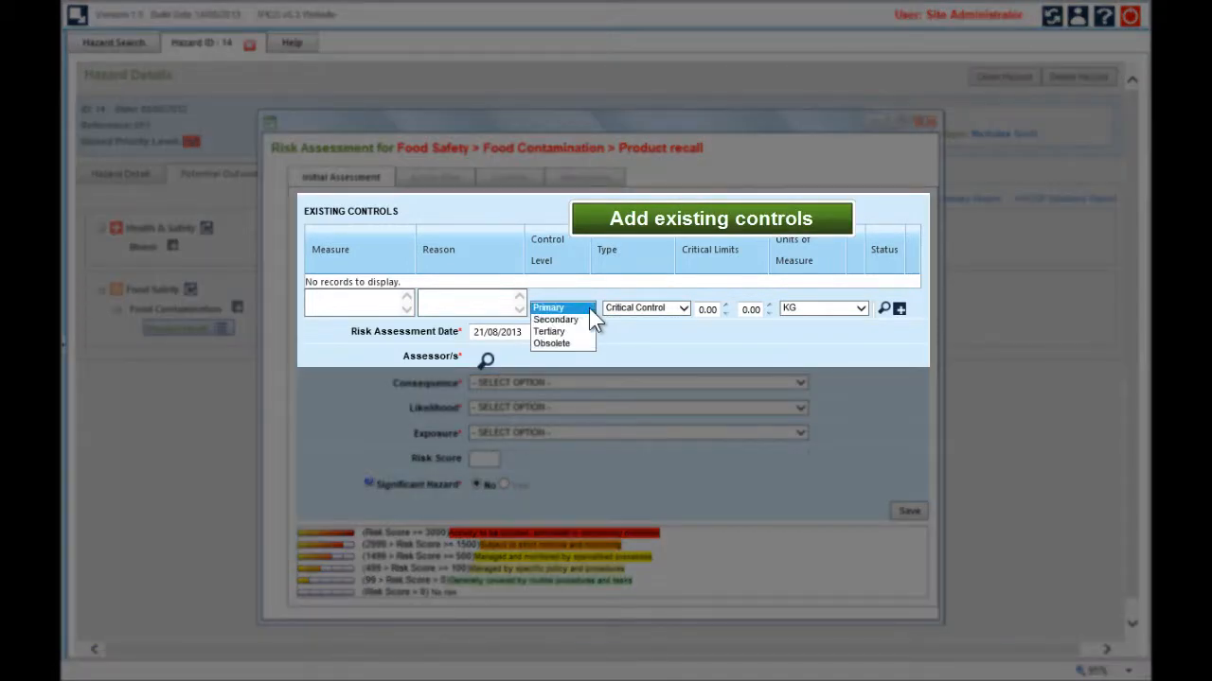
click(683, 312)
click(683, 313)
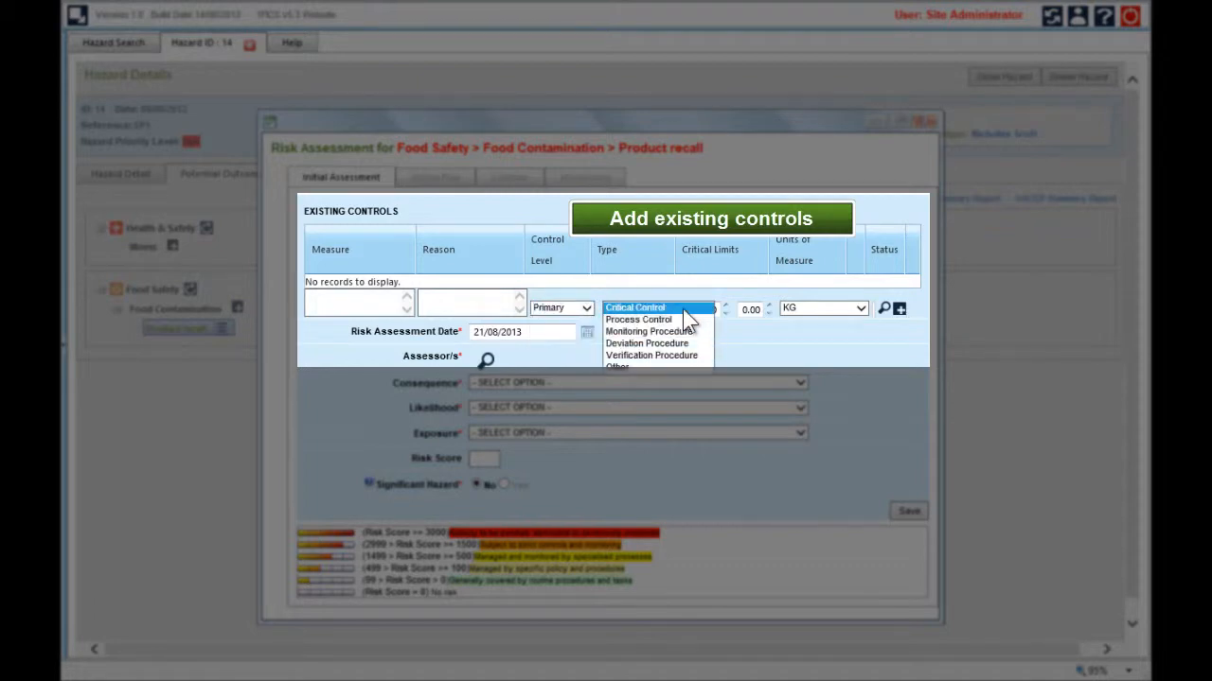
click(757, 336)
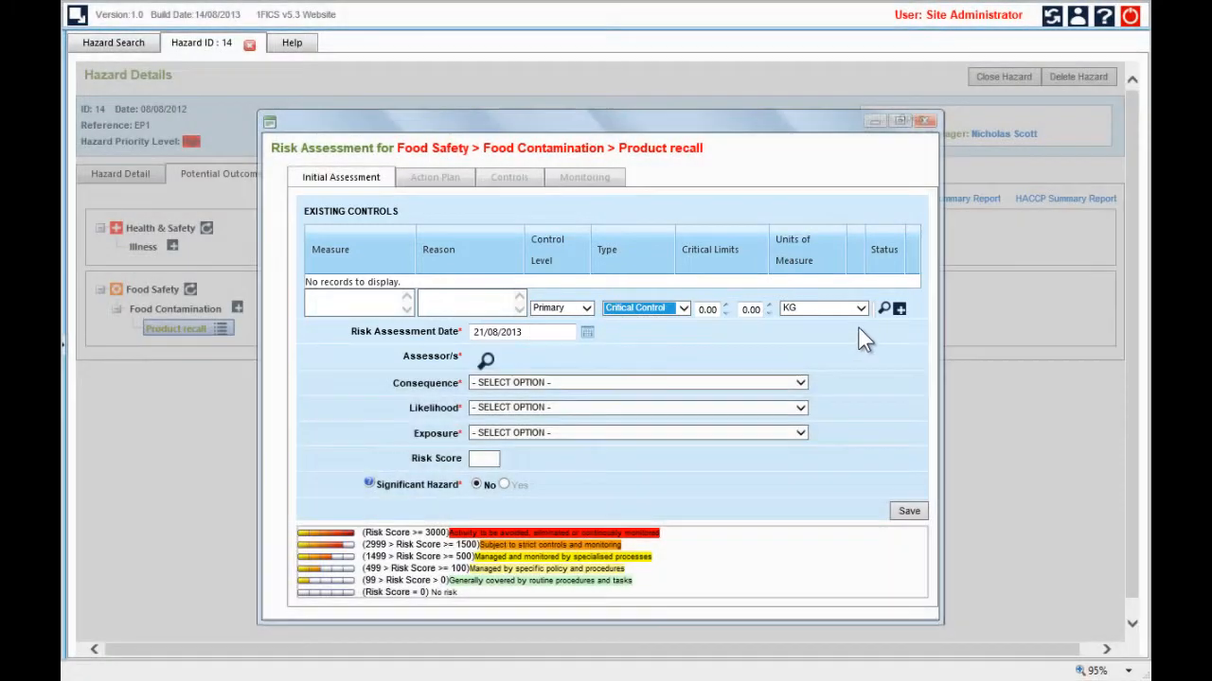
Look through the document library available for linking to an existing control, and close it without selecting a document
click(884, 312)
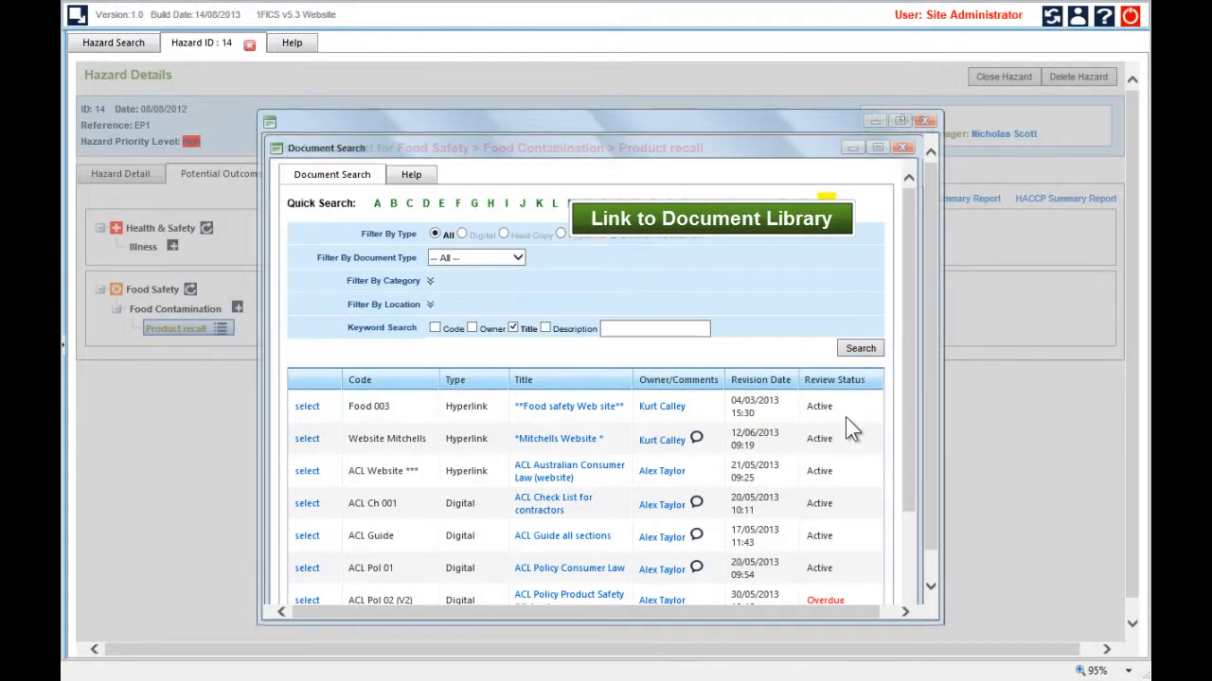
scroll(849, 440, down, 2)
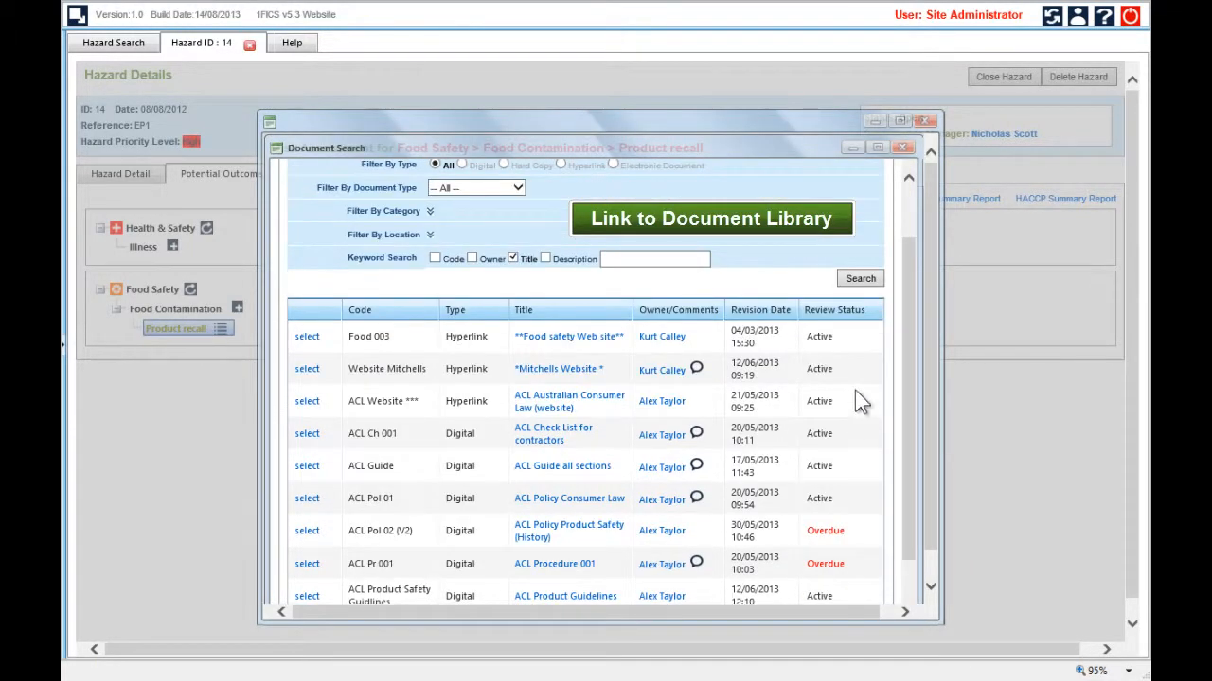
click(904, 149)
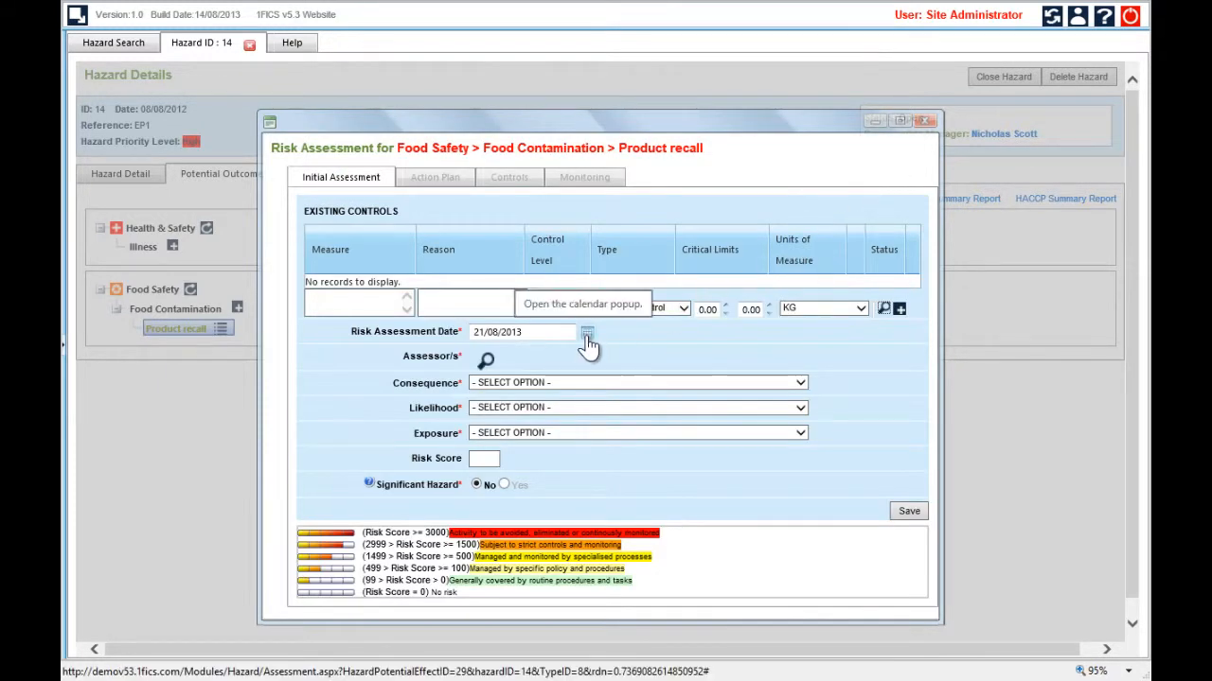
Assign the first two people in the person list as assessors of the risk assessment
click(486, 361)
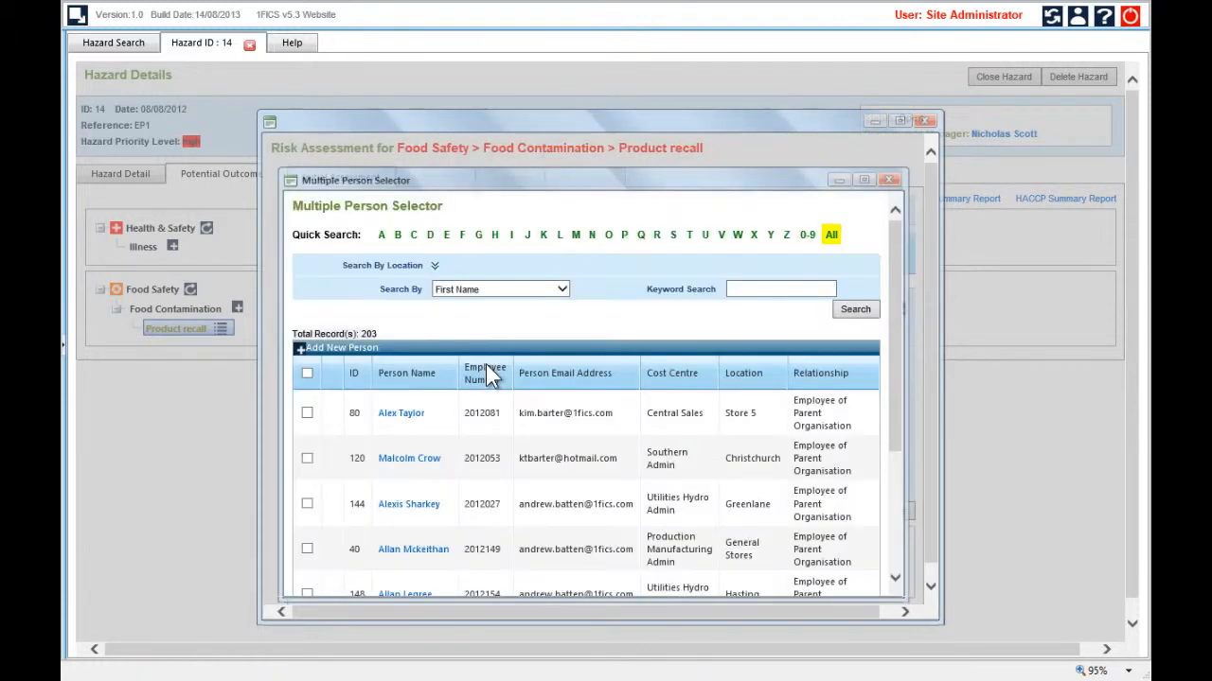
click(306, 414)
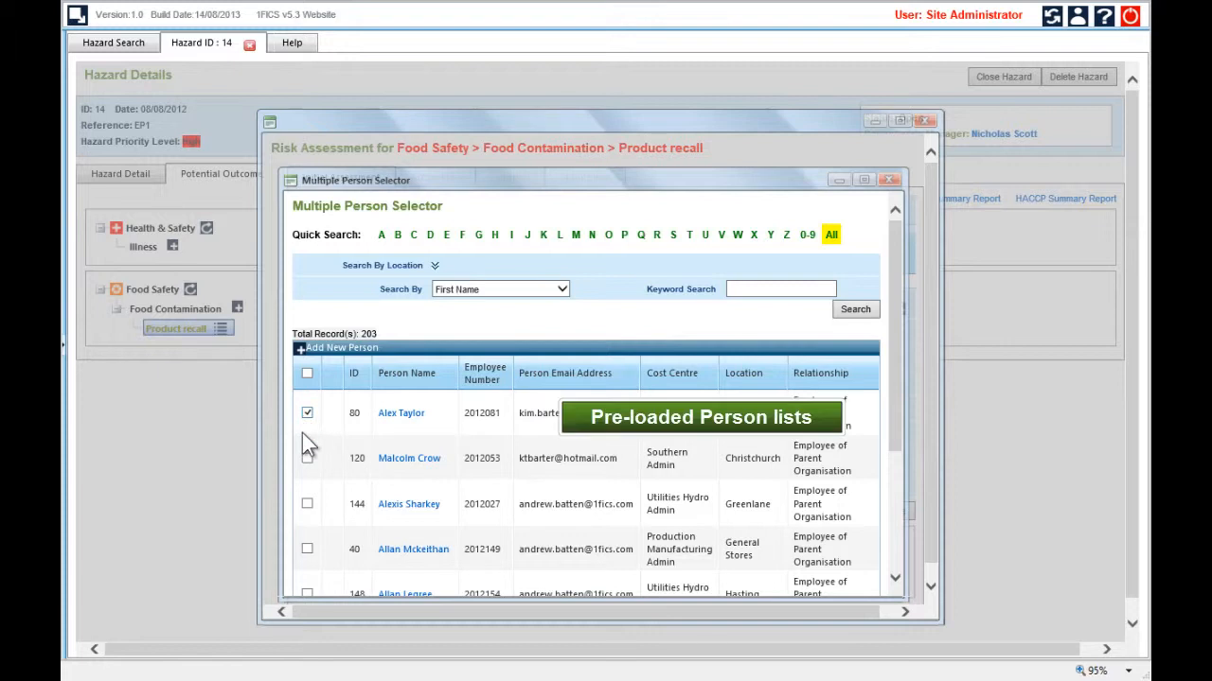
scroll(306, 459, down, 5)
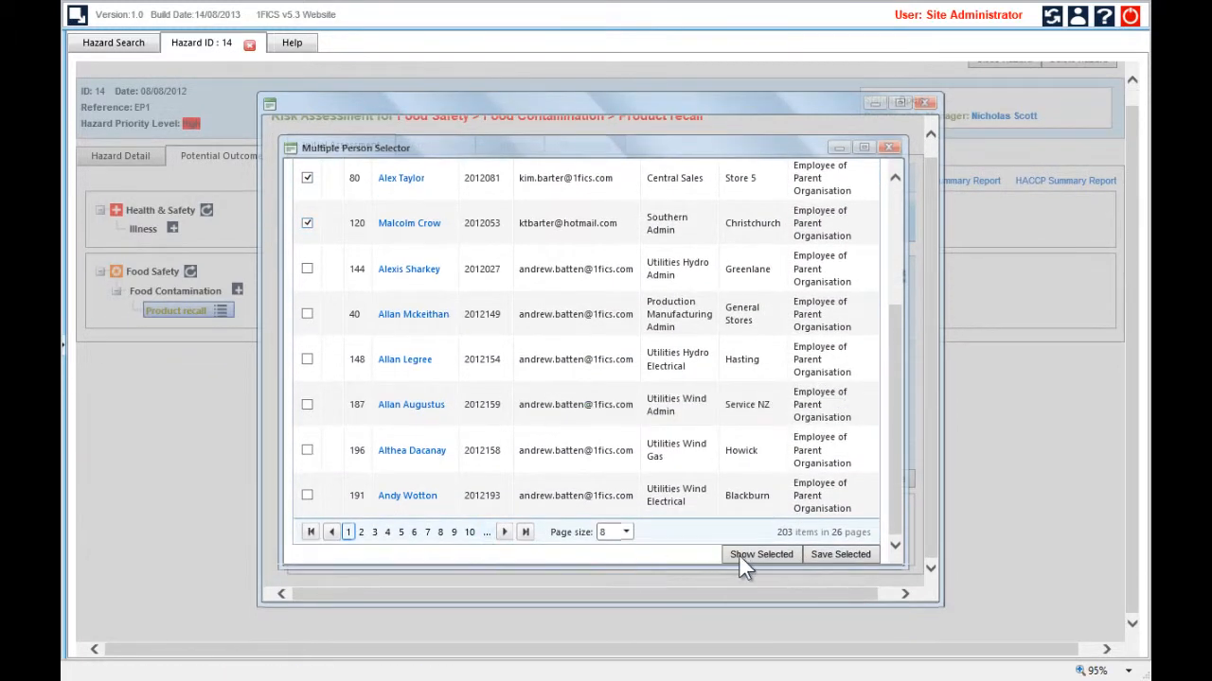
click(821, 555)
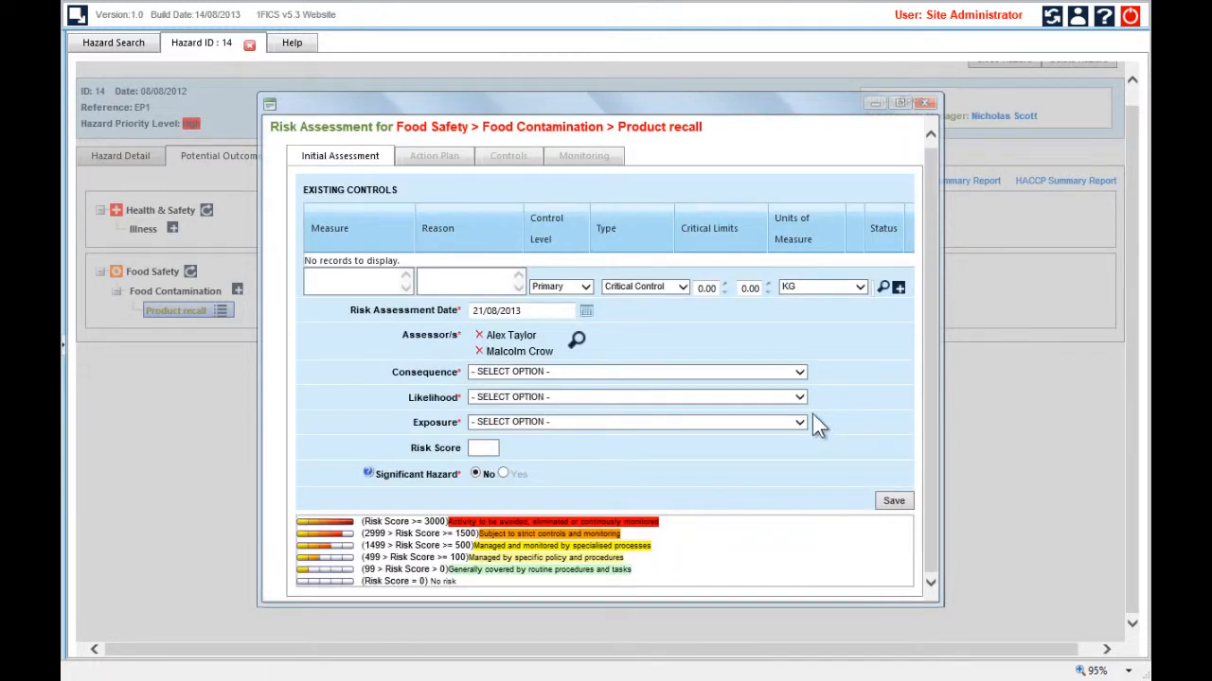
Set consequence to MAJOR: Area impact, likelihood to MODERATE: Could occur or have heard of it occurring, exposure to Frequent (Daily), and save the assessment
click(798, 374)
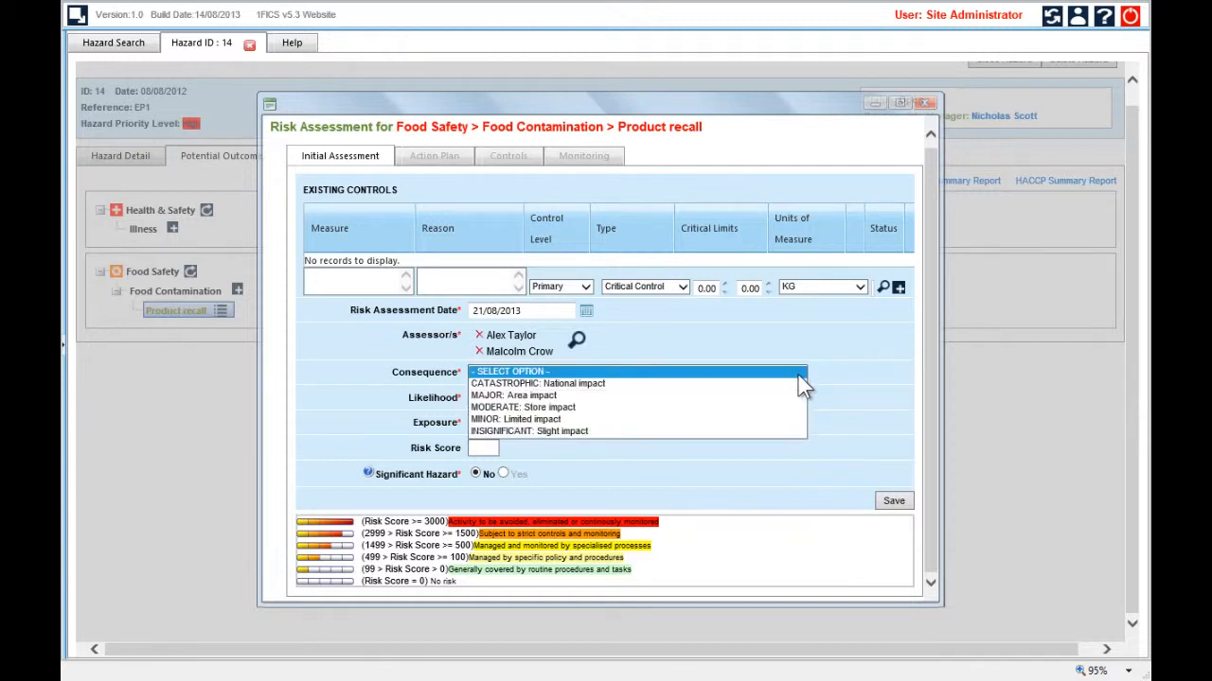
click(587, 395)
click(582, 396)
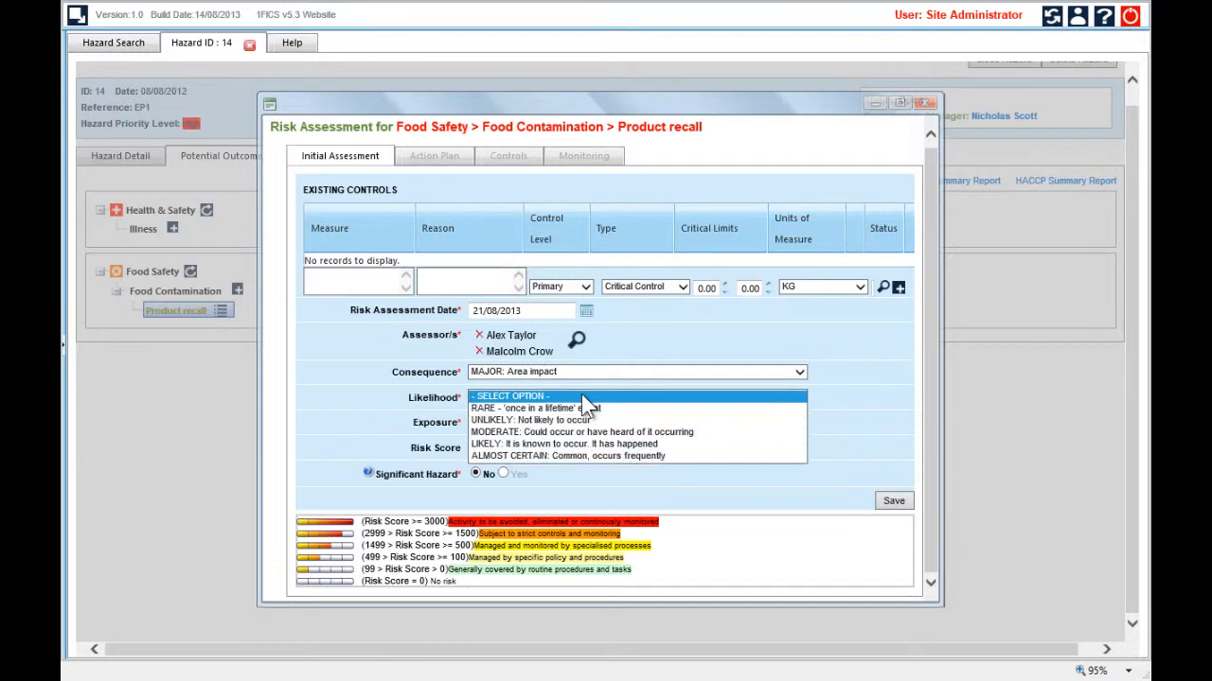
click(544, 432)
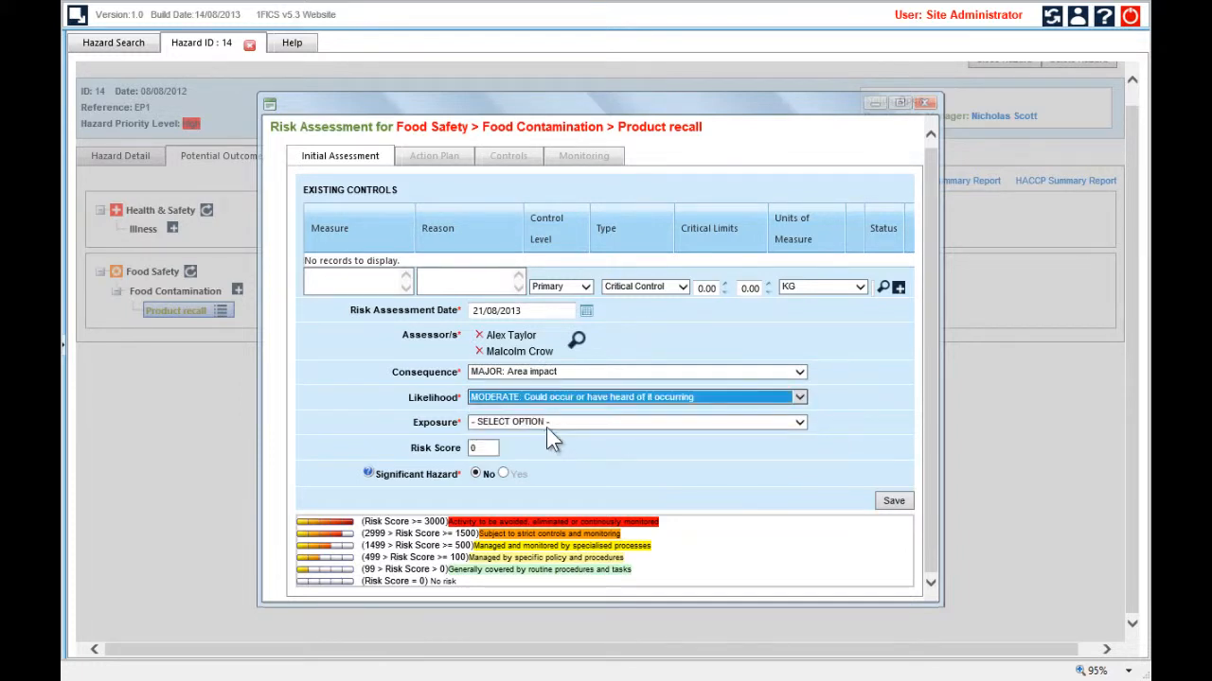
click(553, 425)
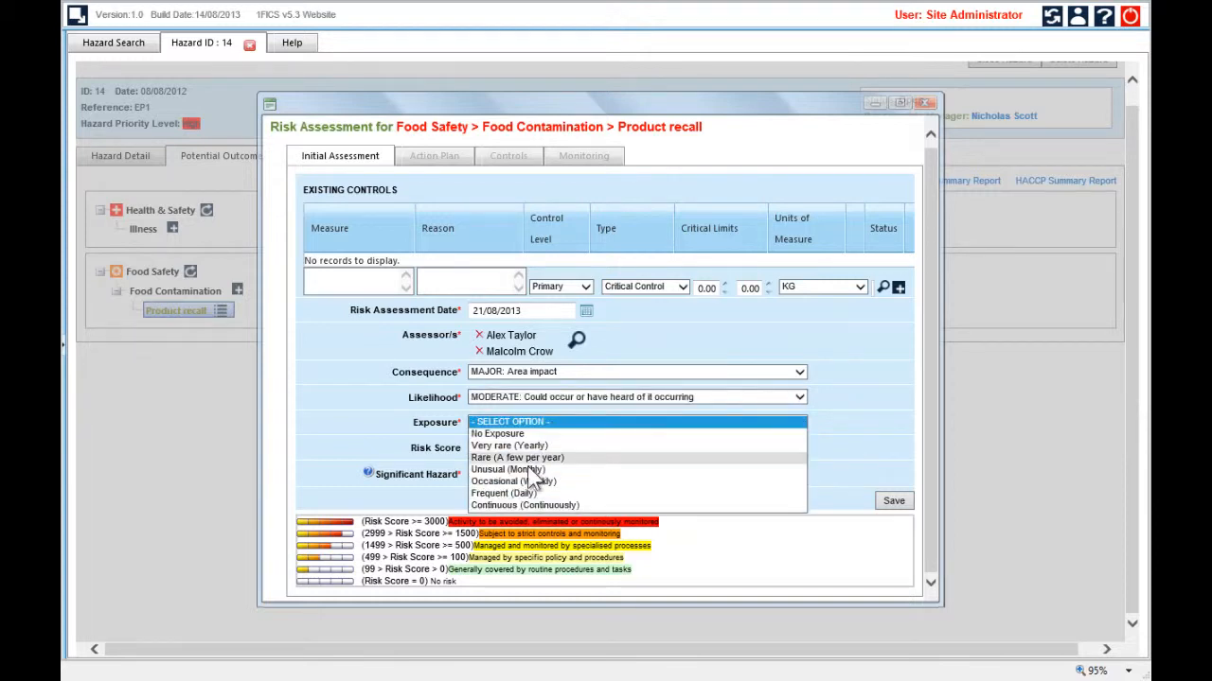
click(504, 493)
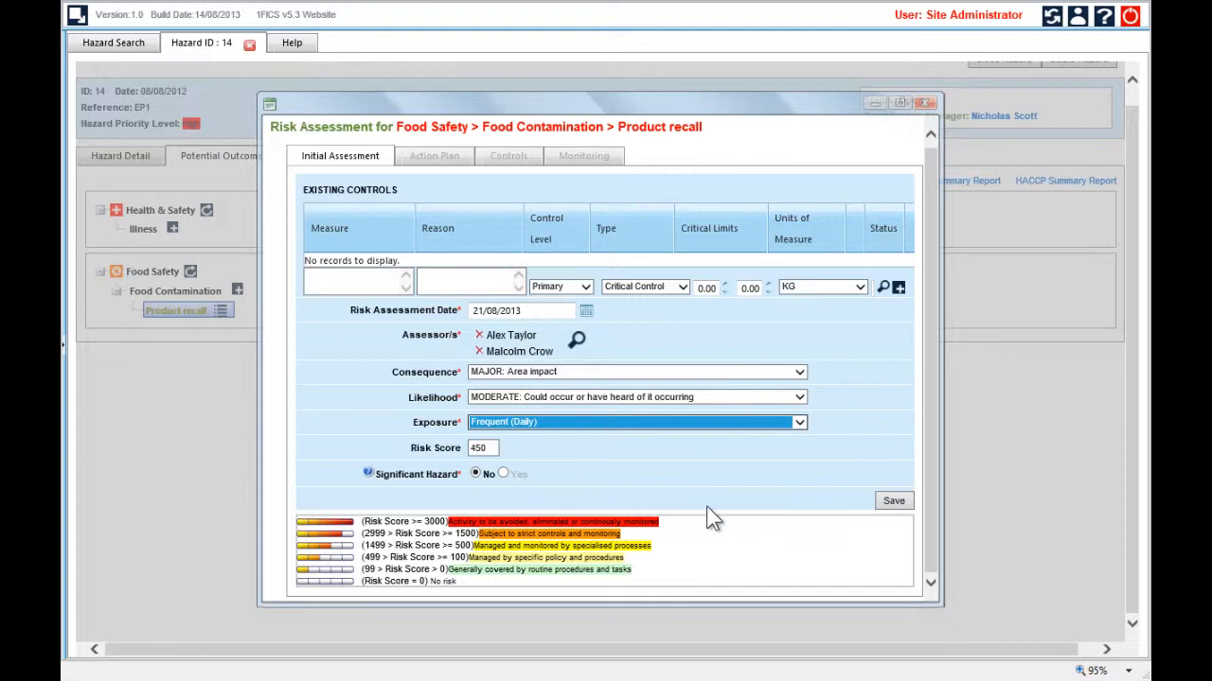
click(891, 502)
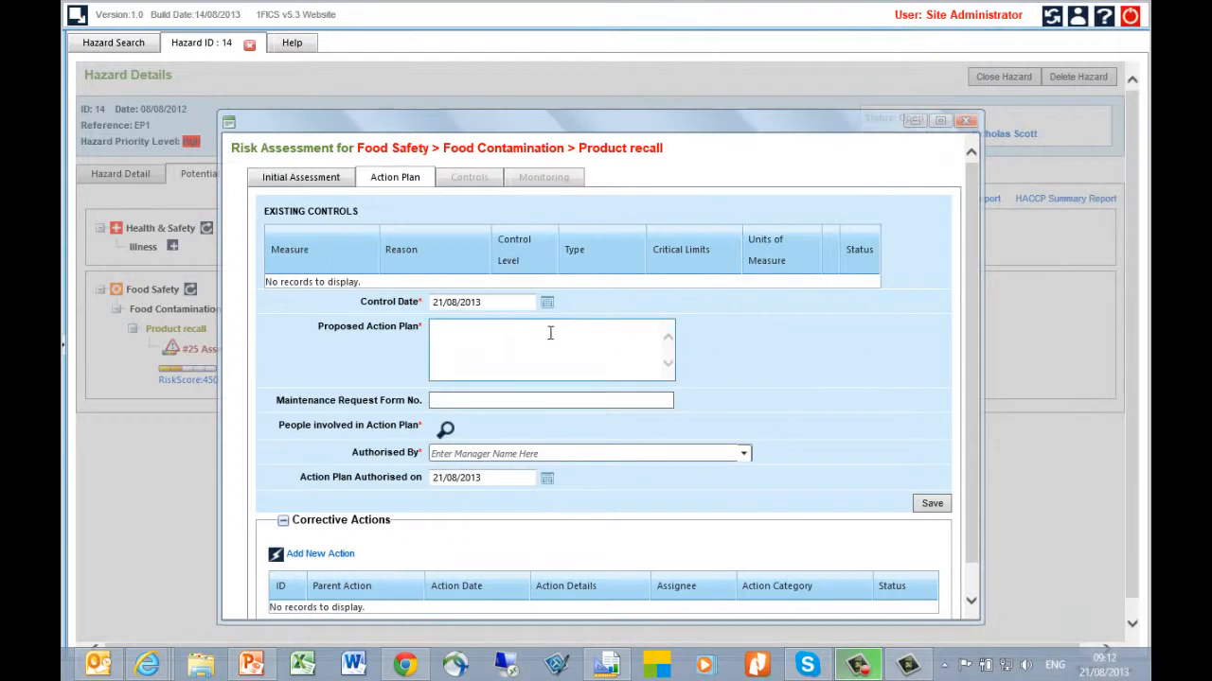
Enter "Hazard management team needs to confirm that pathogen data sheets are all up to date for publication" as the proposed action plan
click(547, 332)
text(Hazard management team needs to confirm that pathogen data sheets are all up to date for publication)
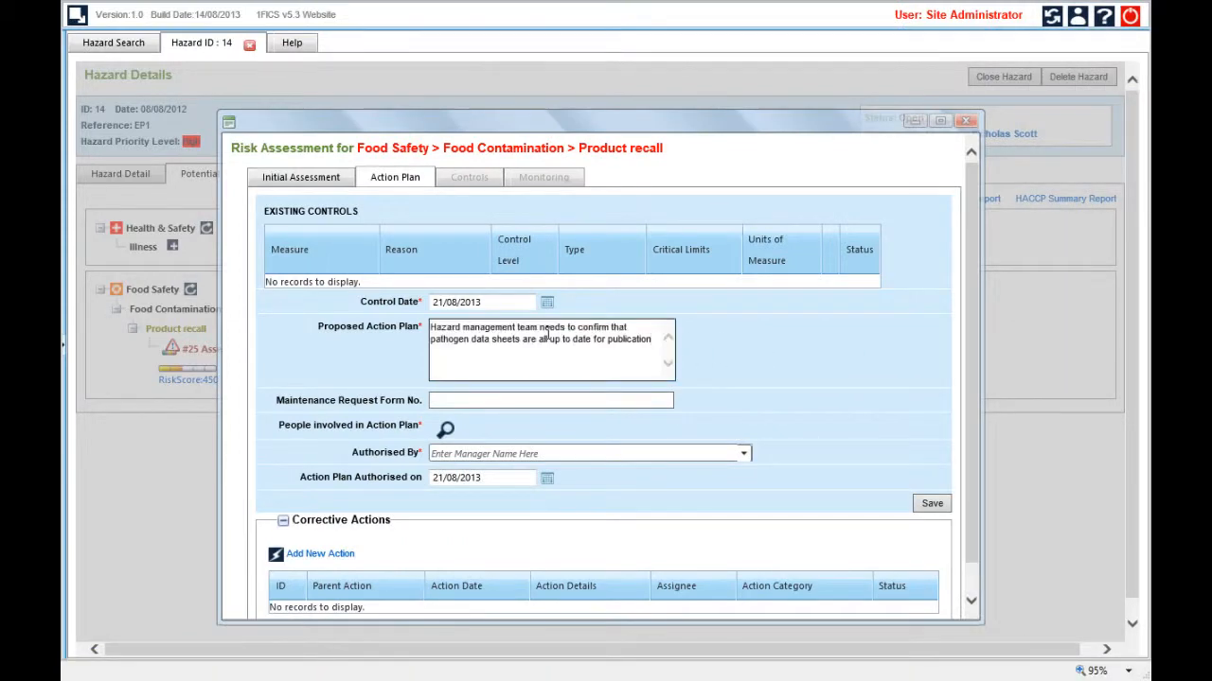
Add the last two people on the first page of the person list as people involved in the action plan
click(446, 430)
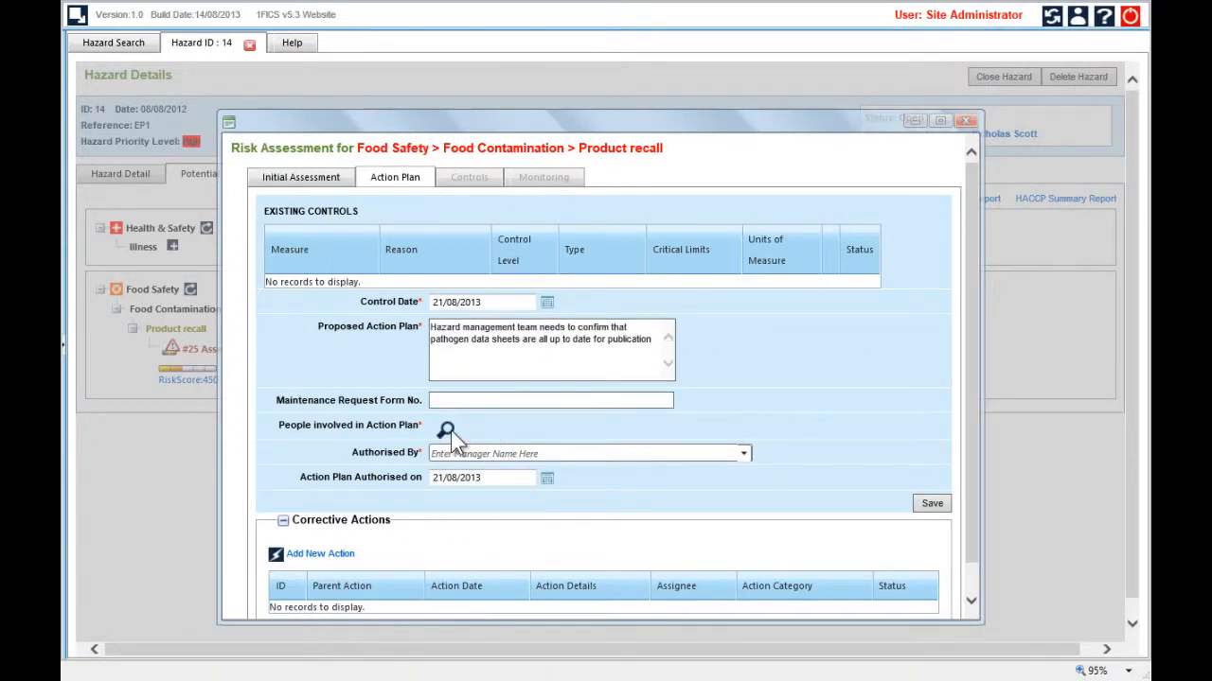
scroll(451, 435, down, 5)
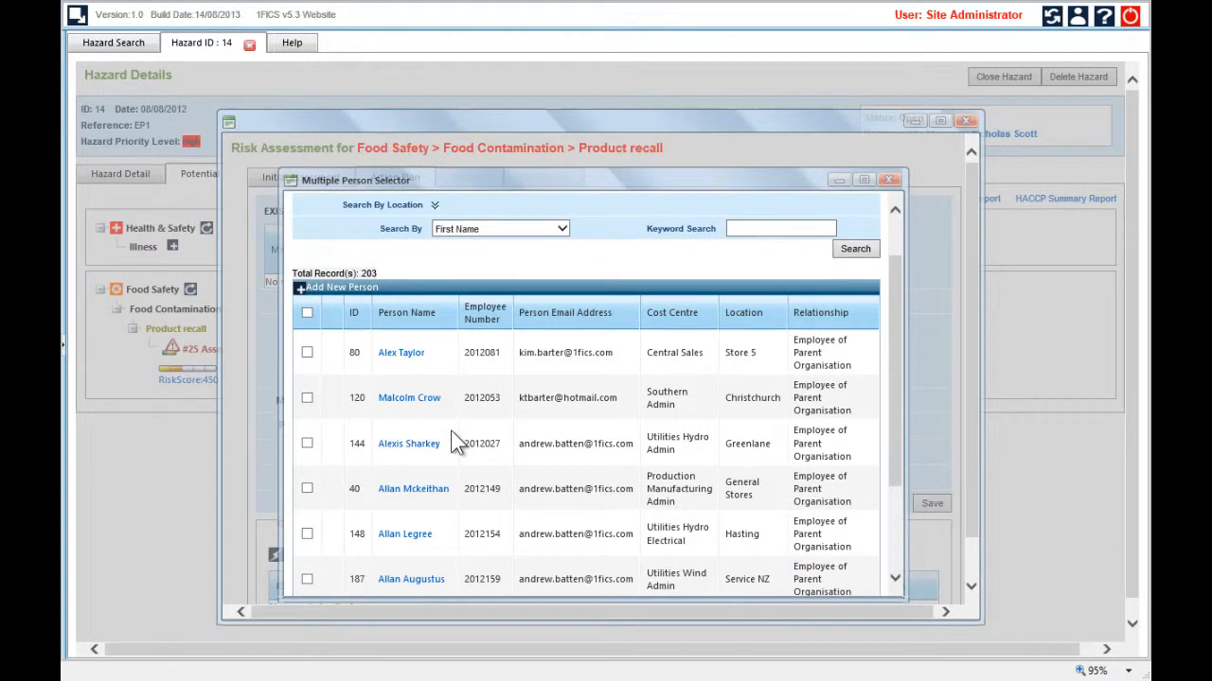
scroll(451, 430, down, 2)
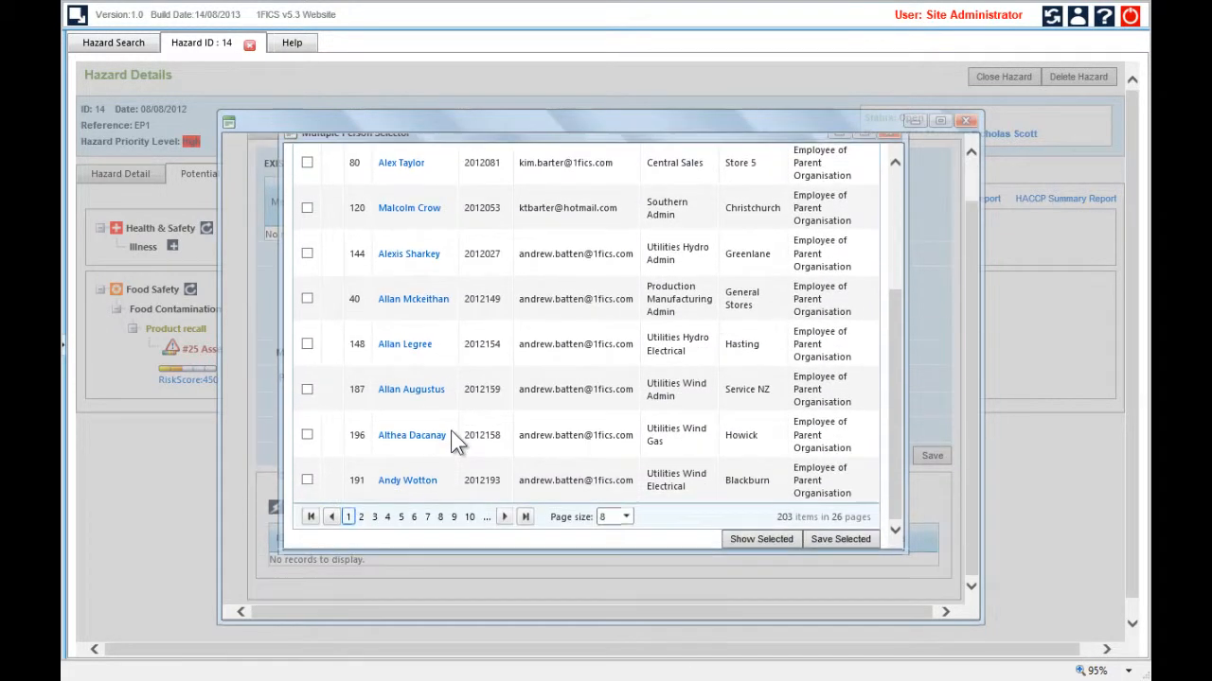
click(312, 481)
click(823, 539)
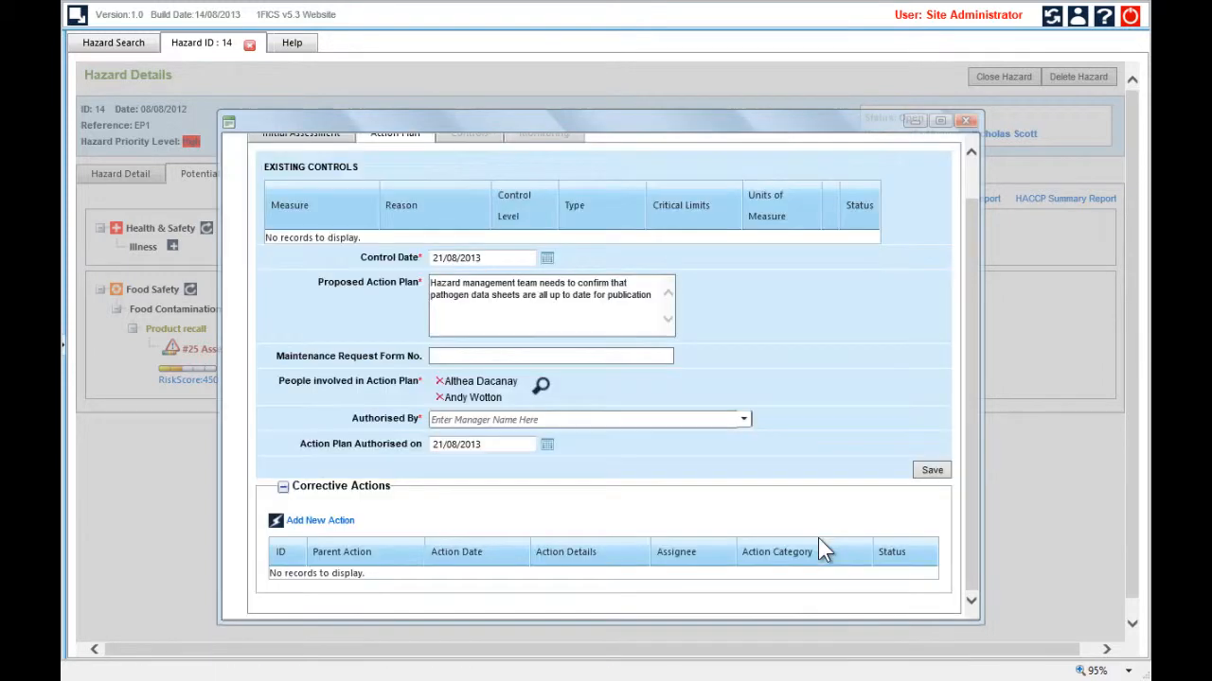
Set the Sales/Retail, Southern Division, Dunedin manager as the authoriser of the action plan and save the plan
click(536, 416)
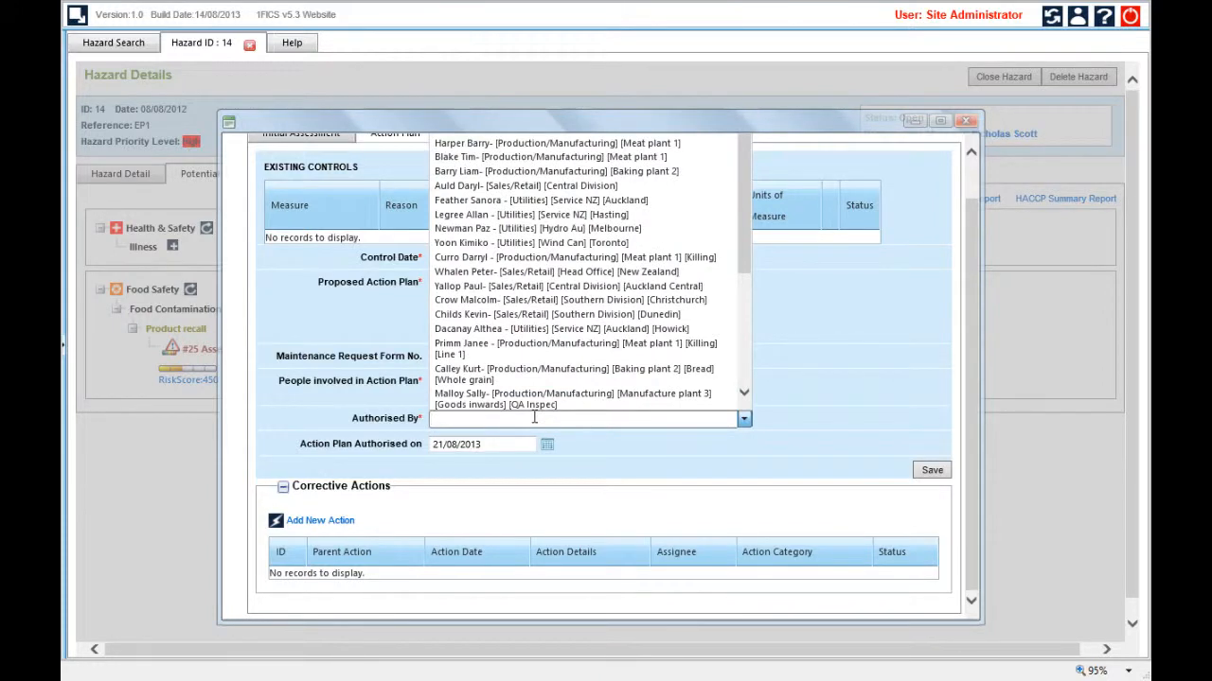
text(kev)
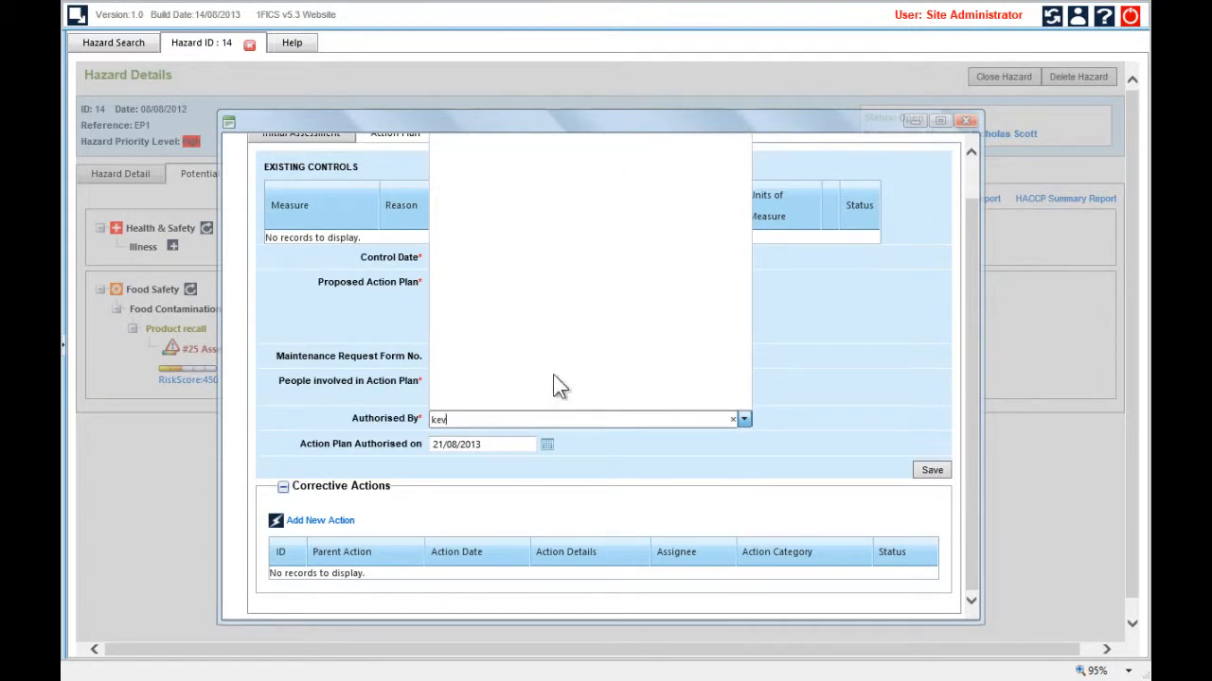
scroll(601, 310, up, 1)
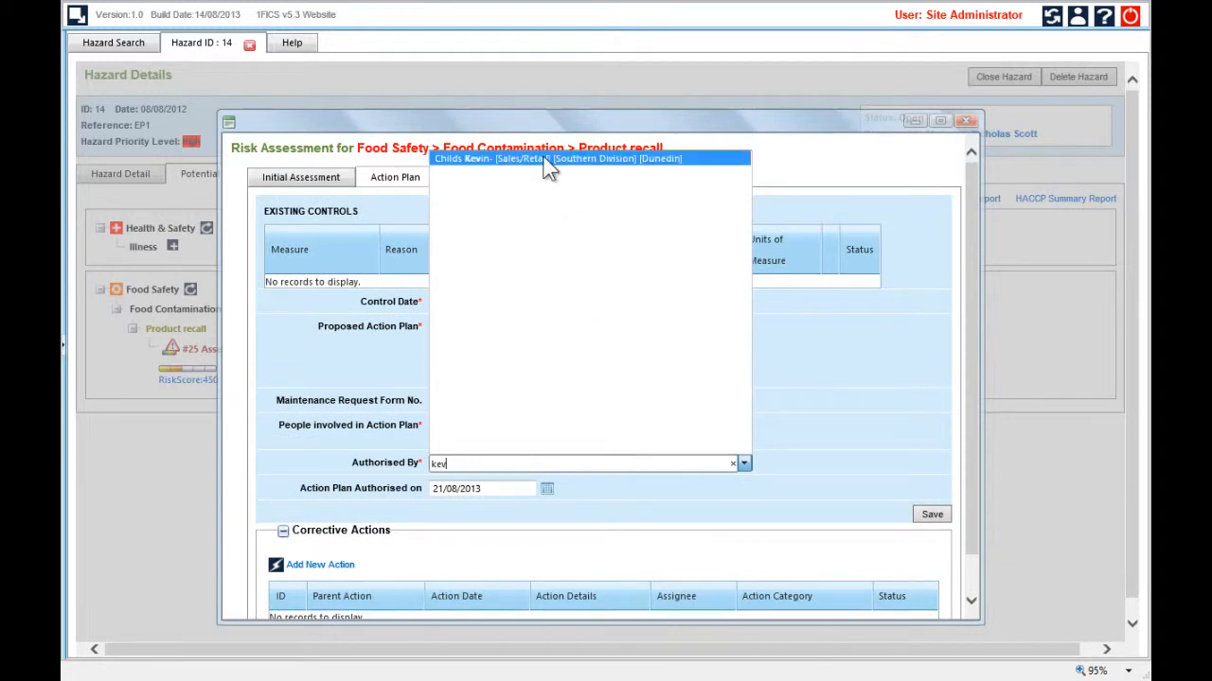
click(545, 161)
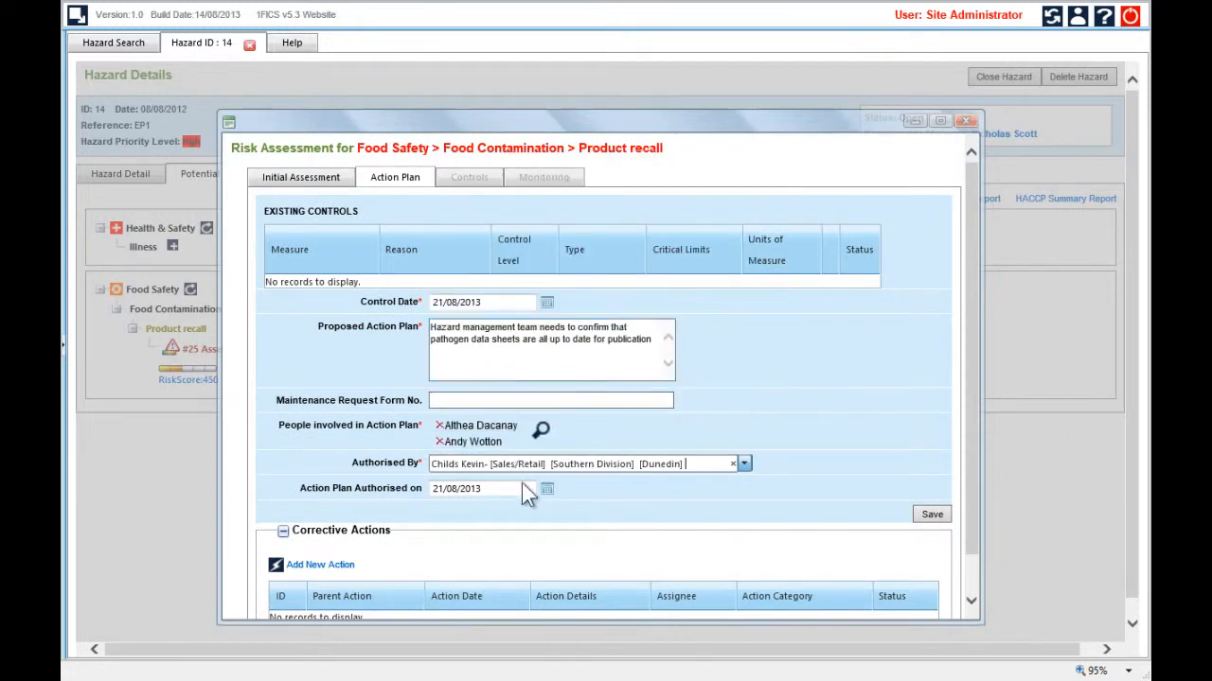
scroll(535, 489, down, 2)
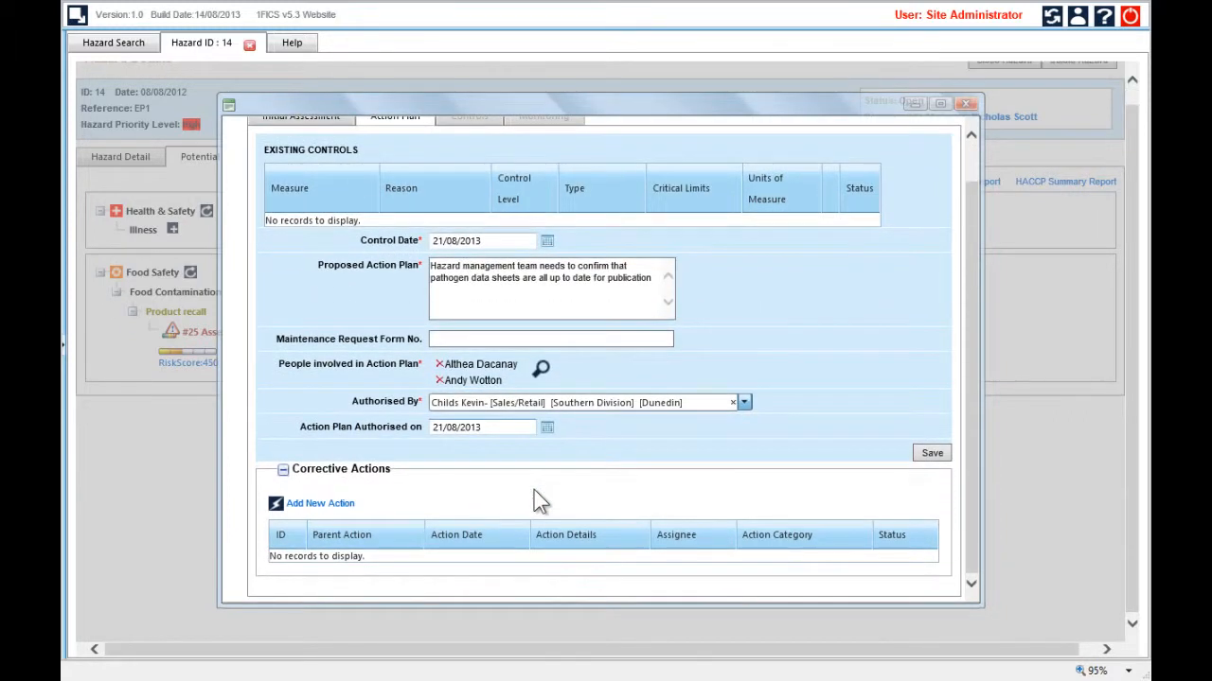
click(937, 454)
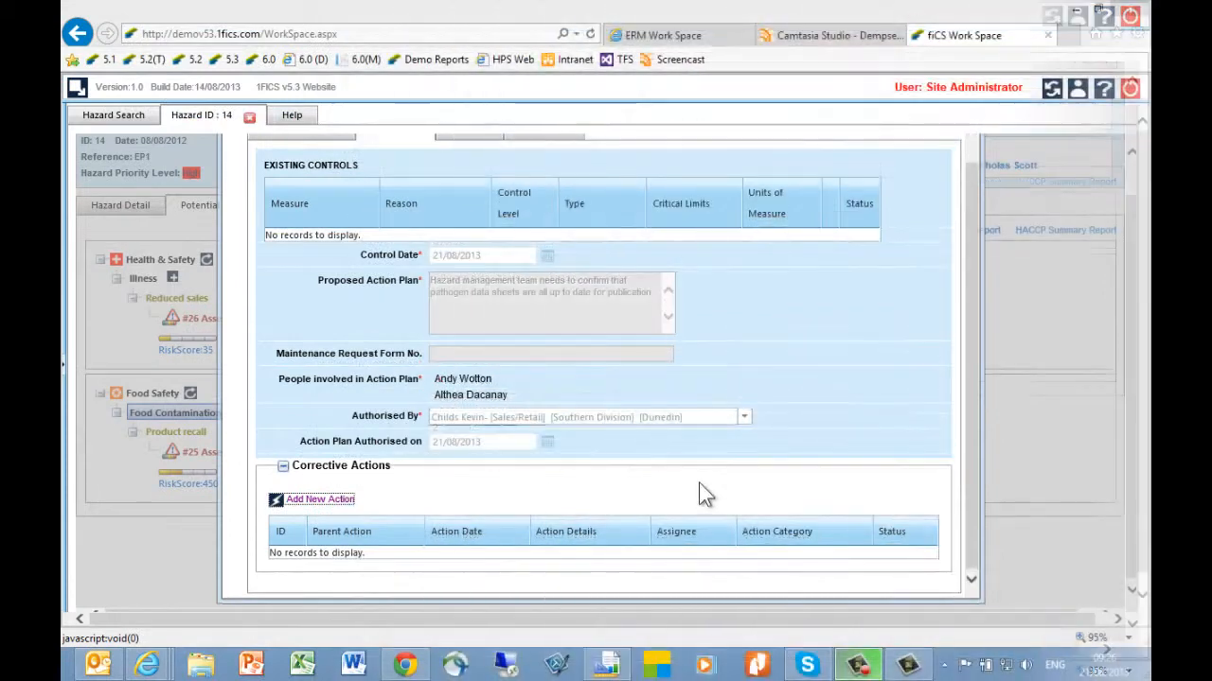
Start a new corrective action in the Action Plan category, requiring "Hazard management team needs to confirm that pathogen data sheets are all up to date for publication"
click(341, 500)
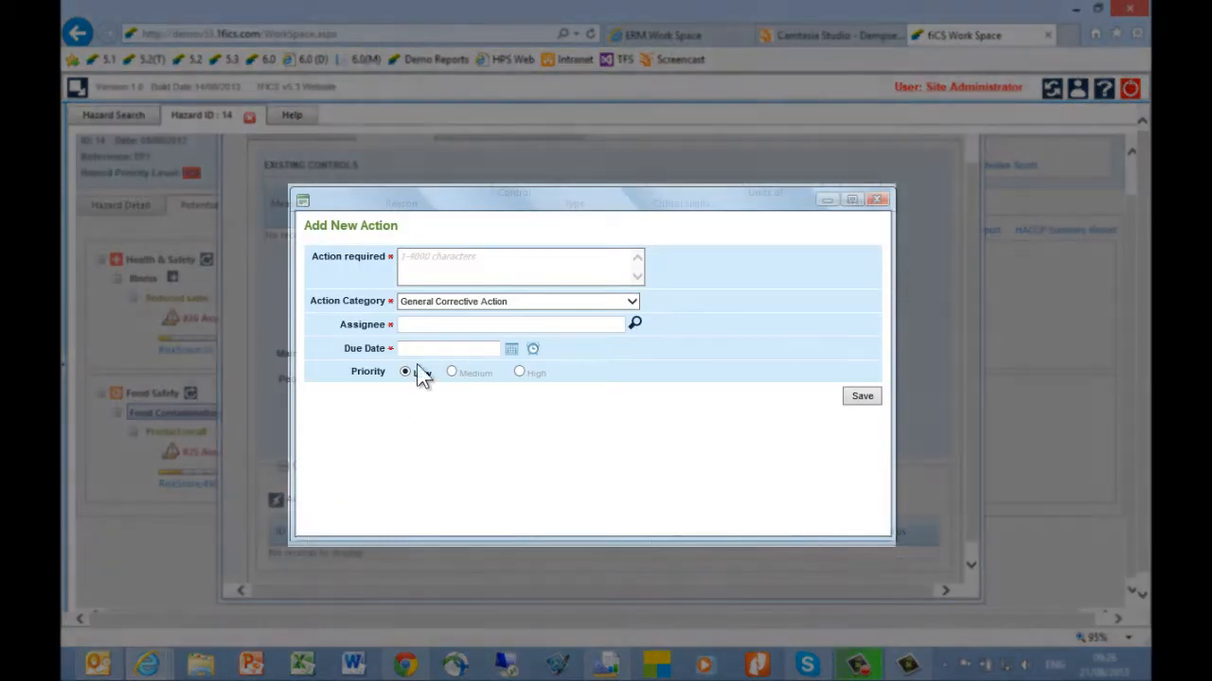
click(459, 260)
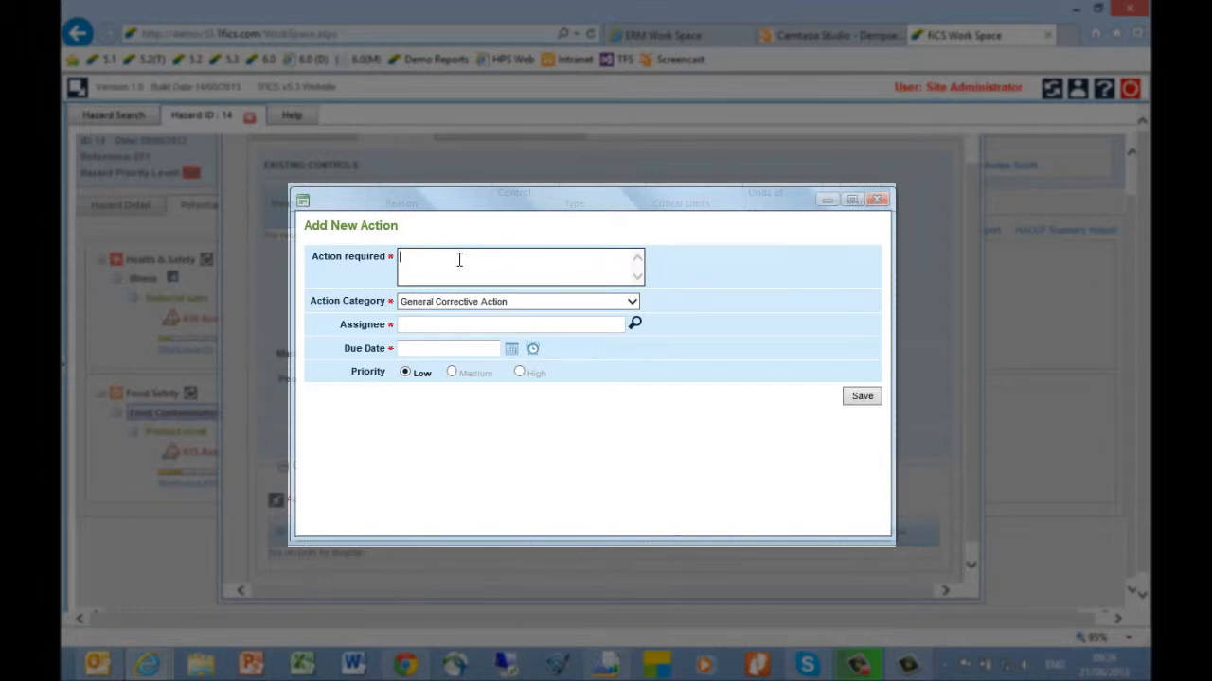
text(Hazard management team needs to confirm that pathogen data sheets are all up to date for publication)
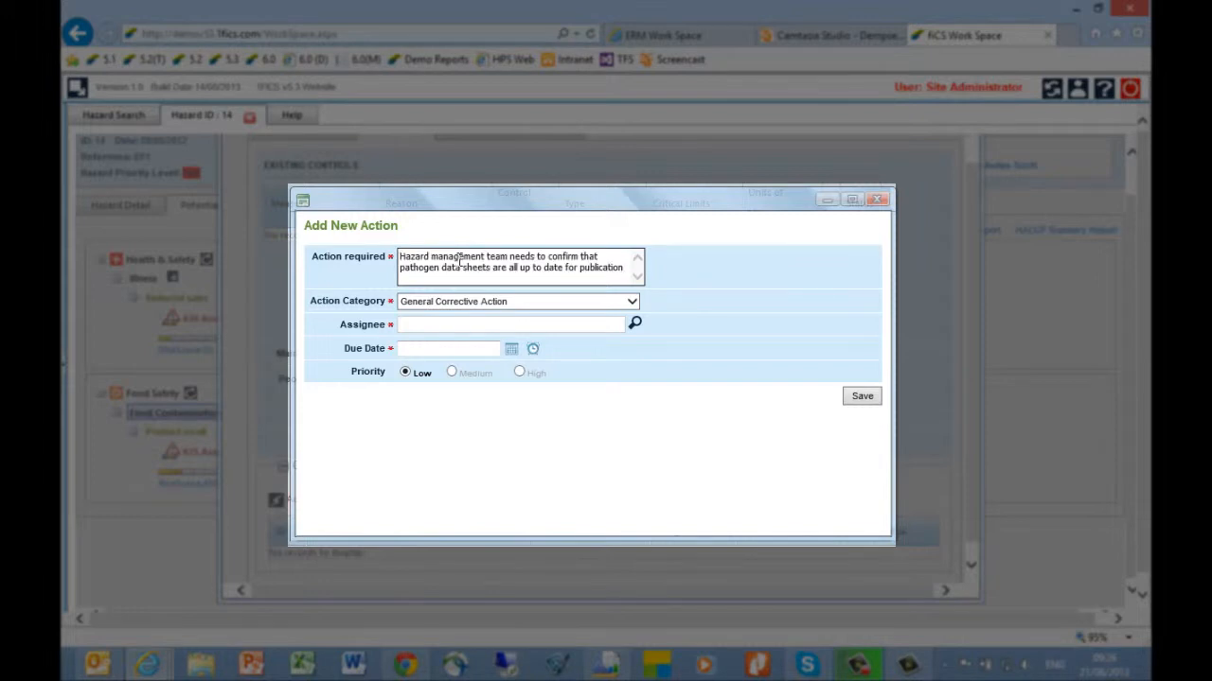
click(631, 301)
click(623, 327)
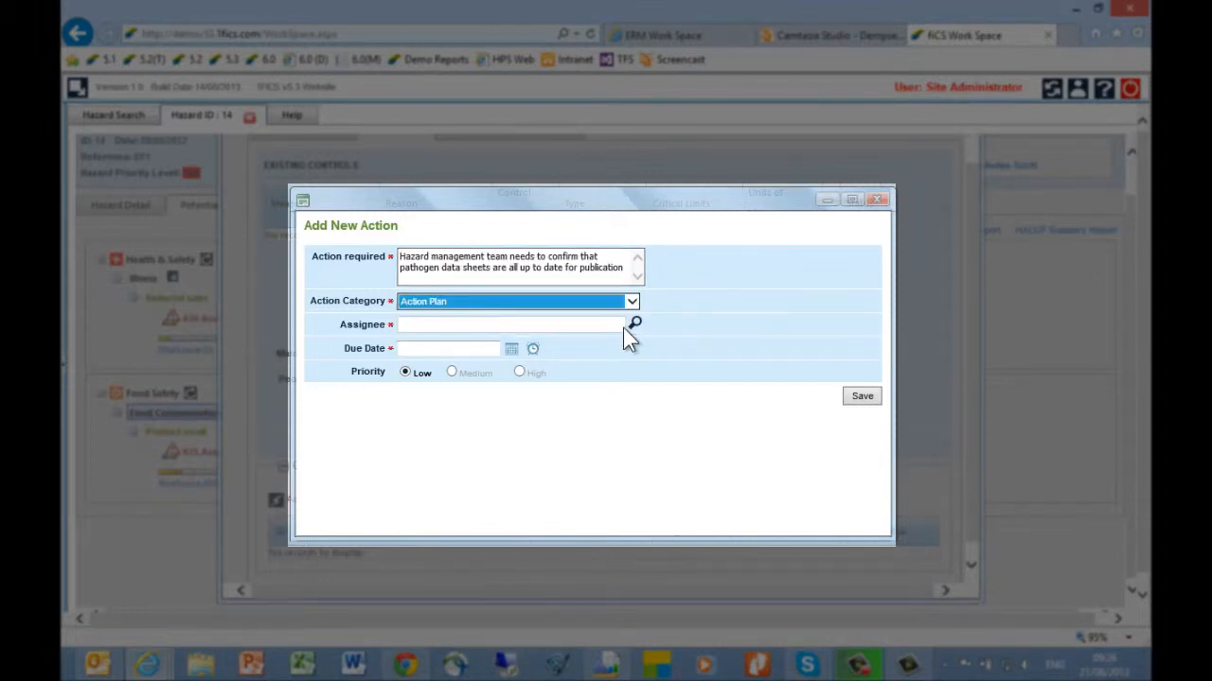
Search the person selector by first name and assign the new action to the person involved in the plan who is located in Howick
click(635, 324)
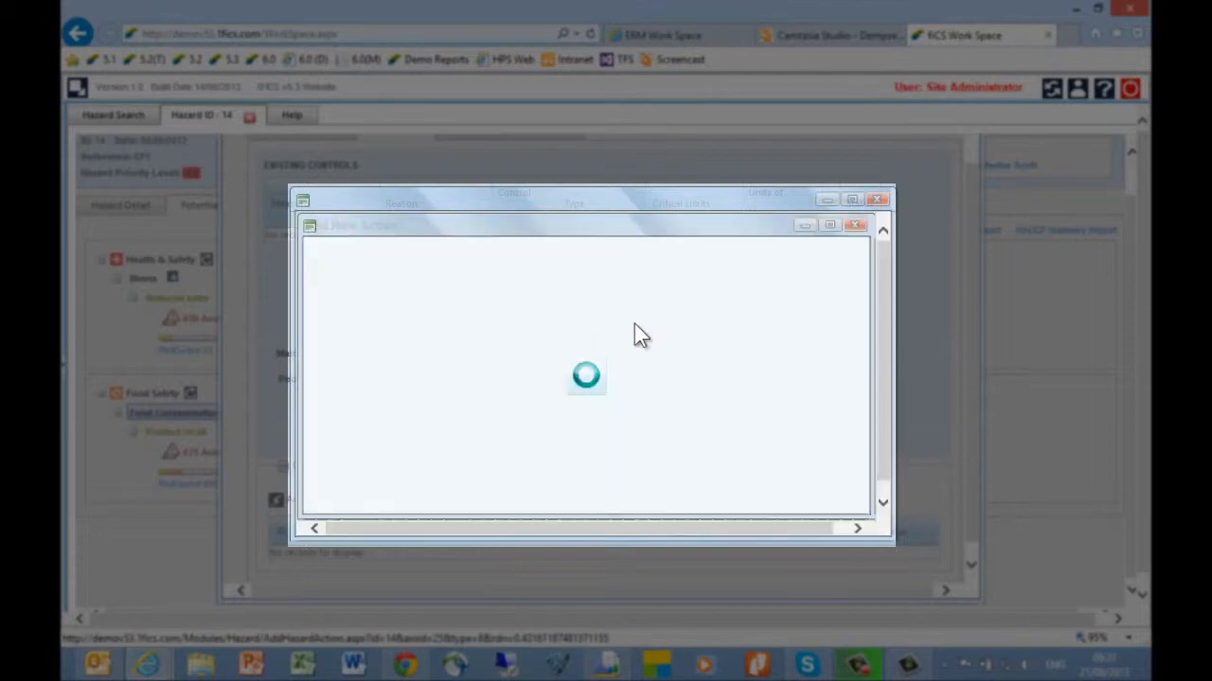
click(579, 369)
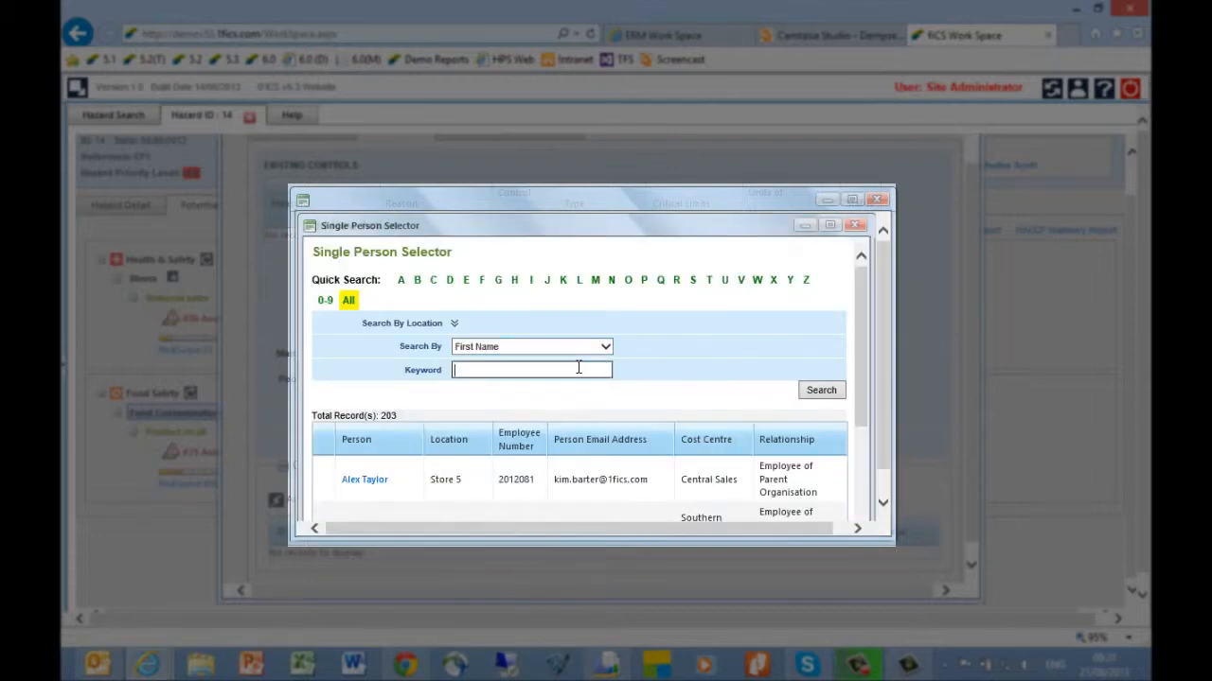
text(alth)
click(805, 389)
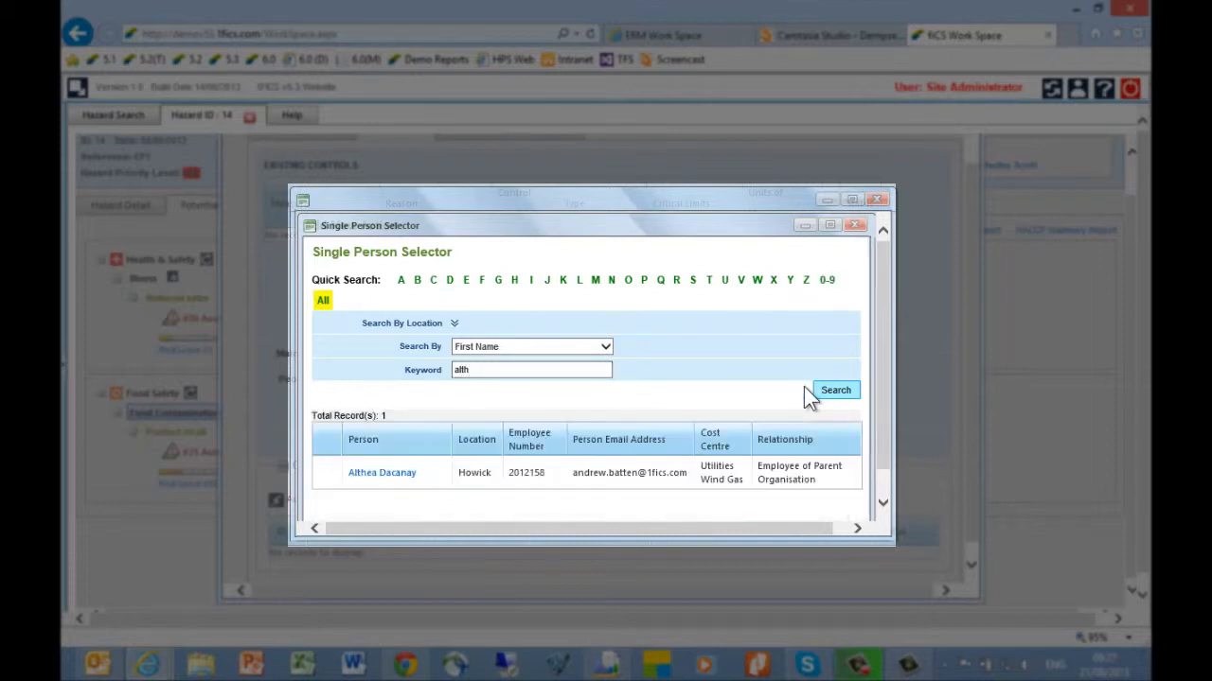
click(388, 473)
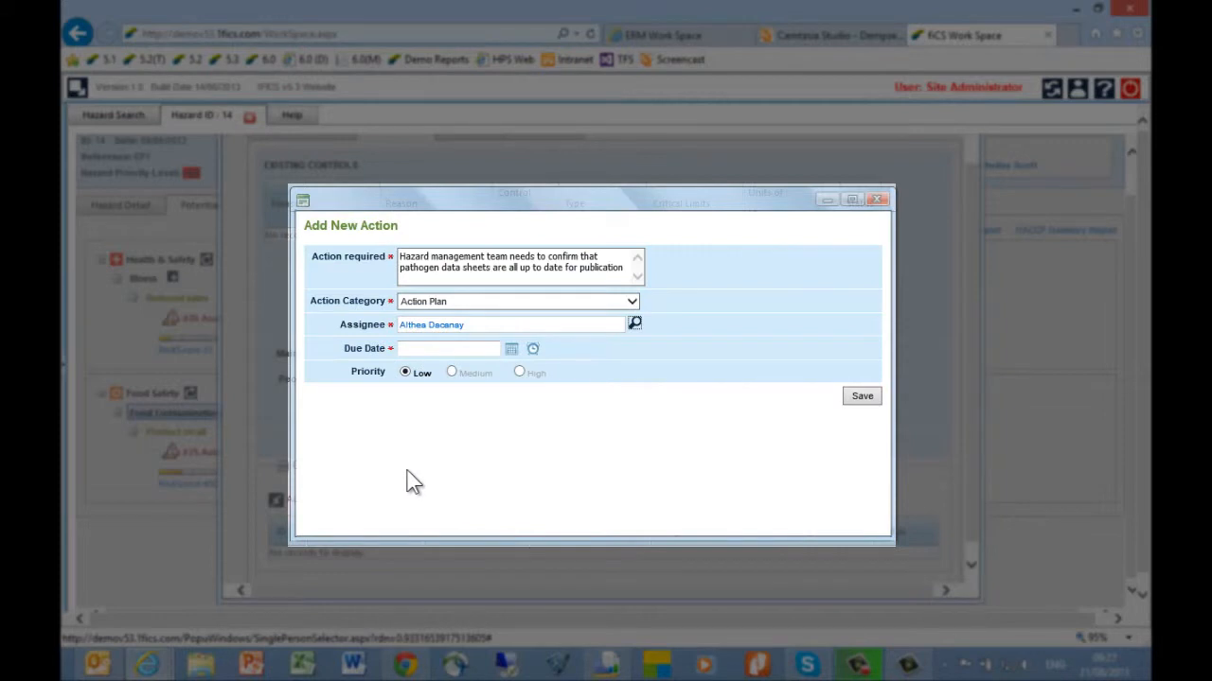
Set the action's due date to 31/08/2013 and its priority to Medium, and save the action
click(512, 351)
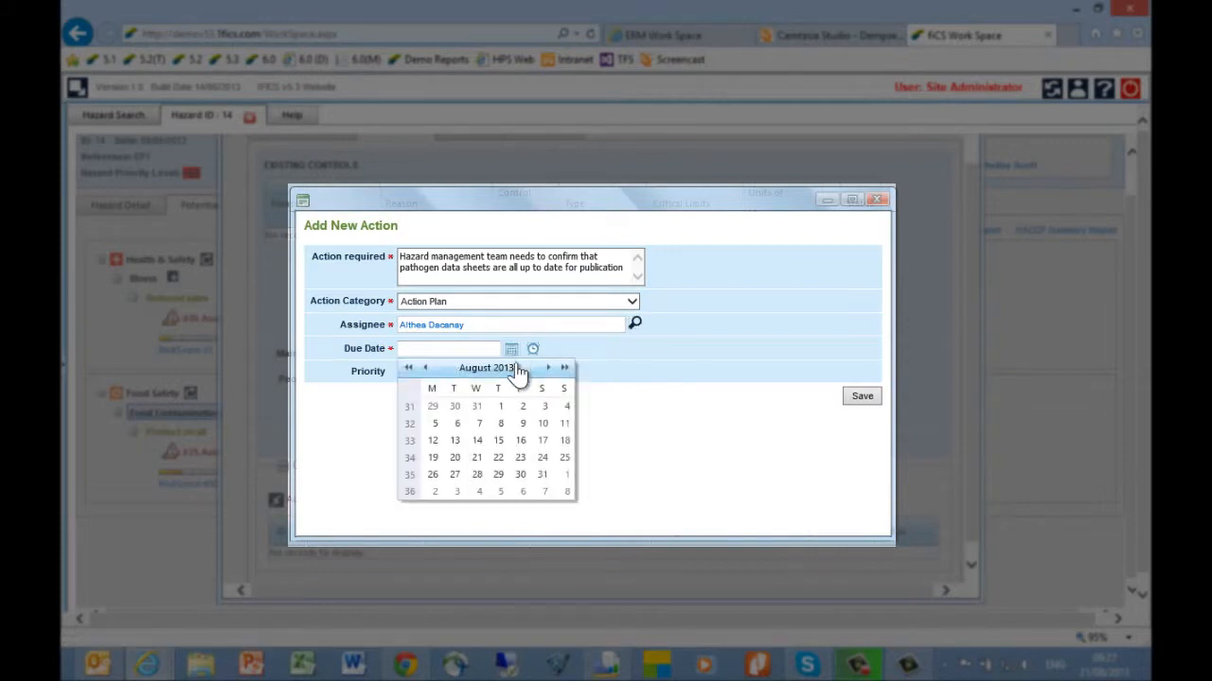
click(541, 475)
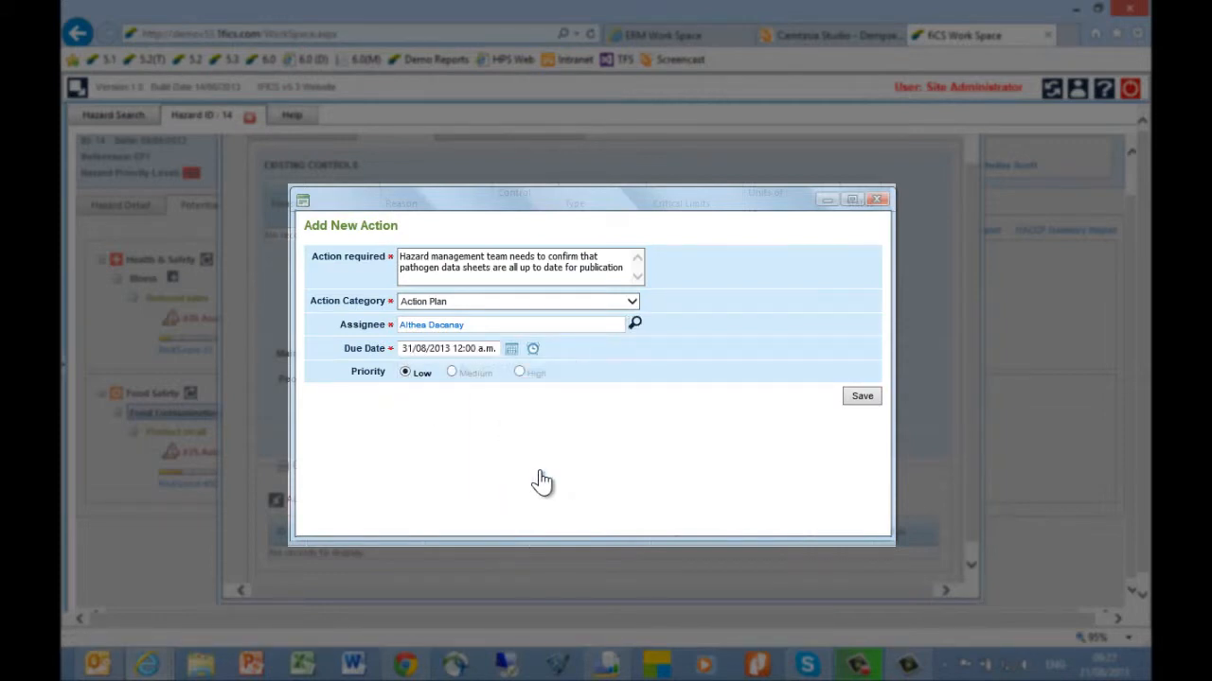
click(475, 375)
click(852, 395)
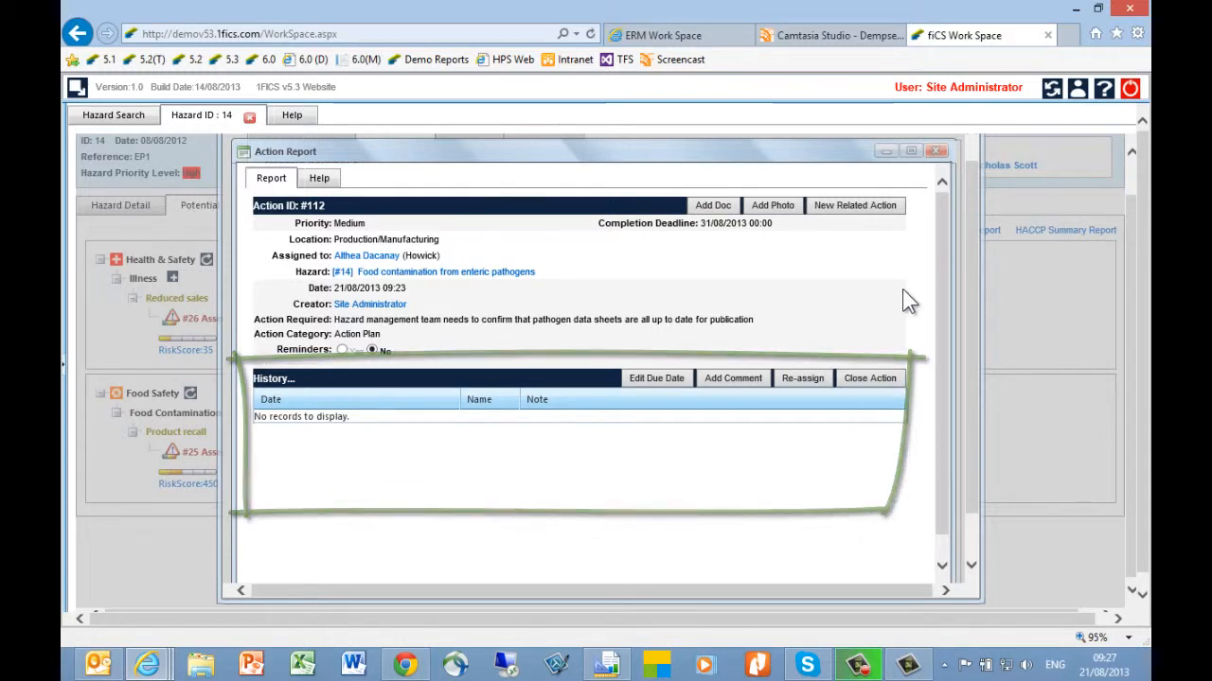
Close the action report, check the new action's status under Corrective Actions, and close the Product recall risk assessment
click(937, 157)
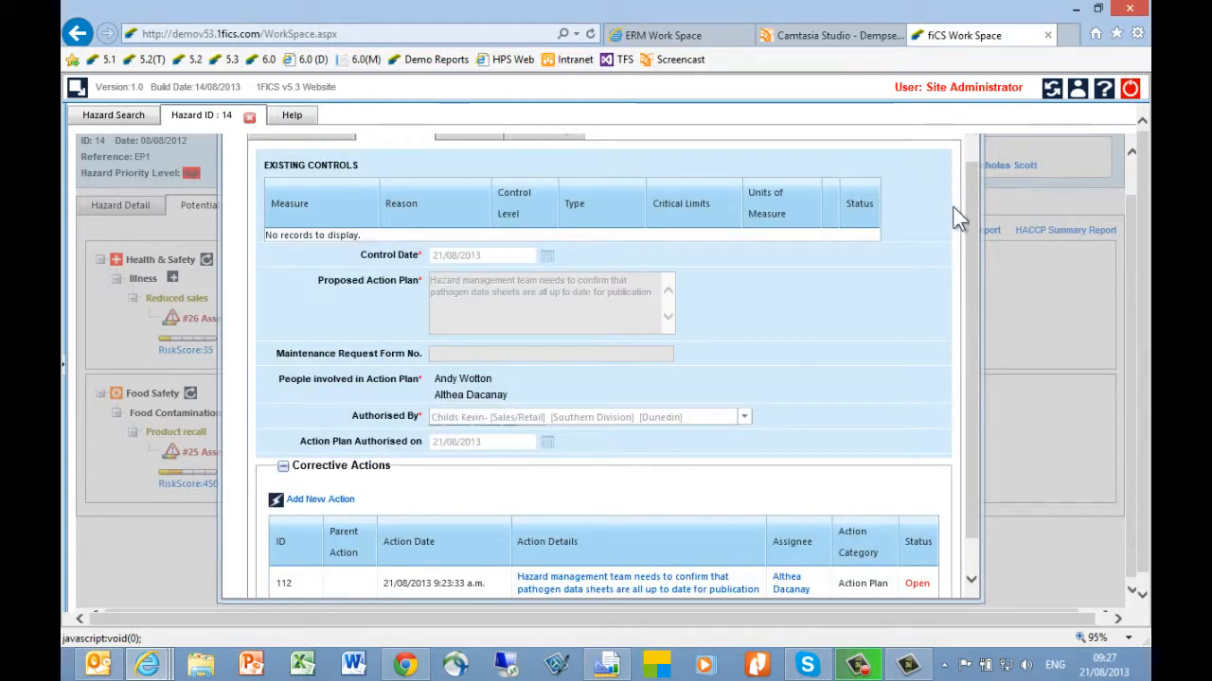
scroll(970, 445, down, 2)
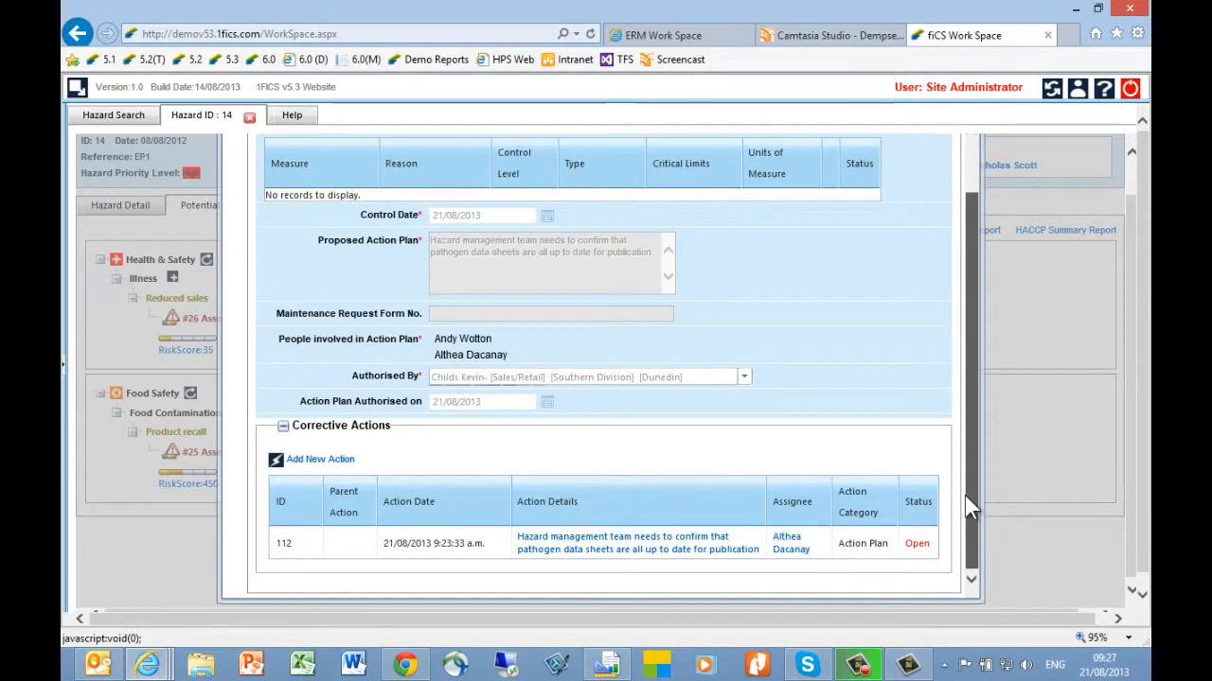
click(918, 545)
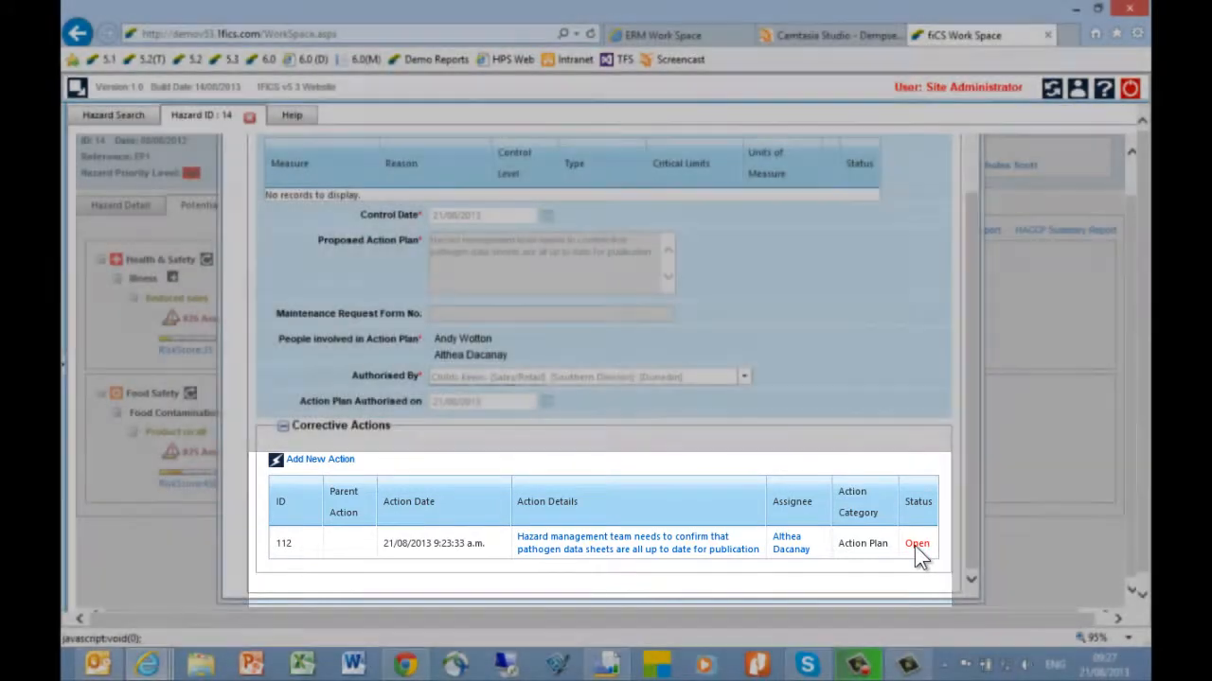
scroll(957, 182, up, 5)
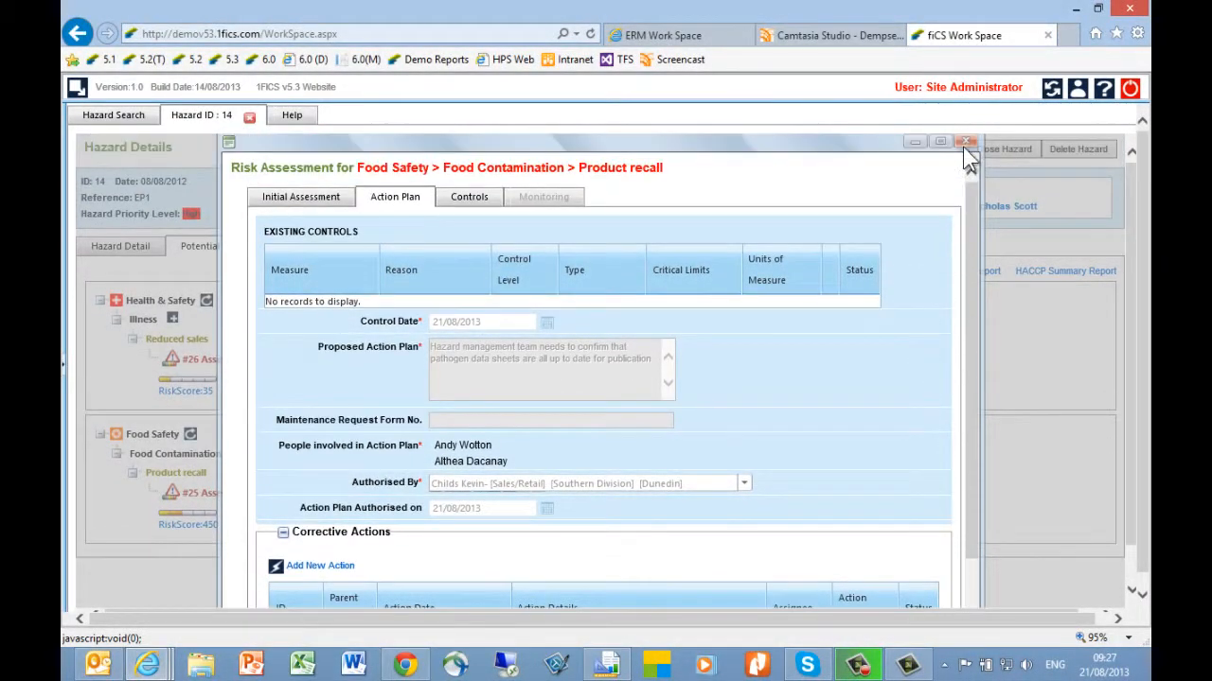
click(963, 142)
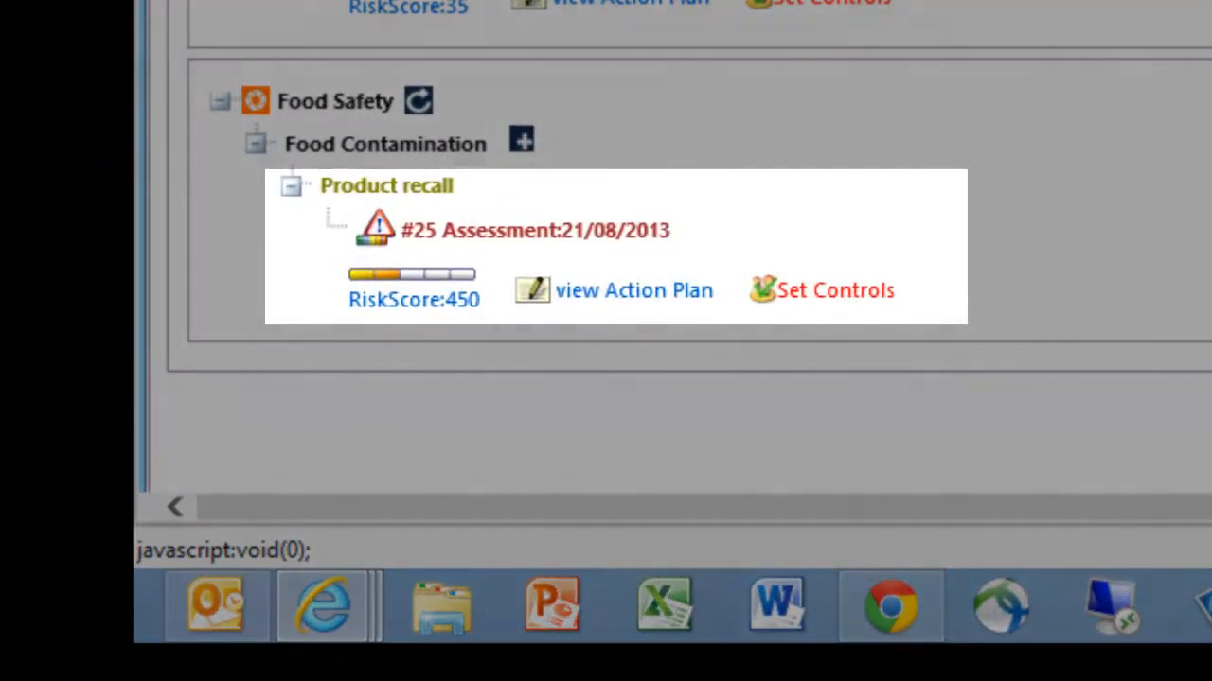